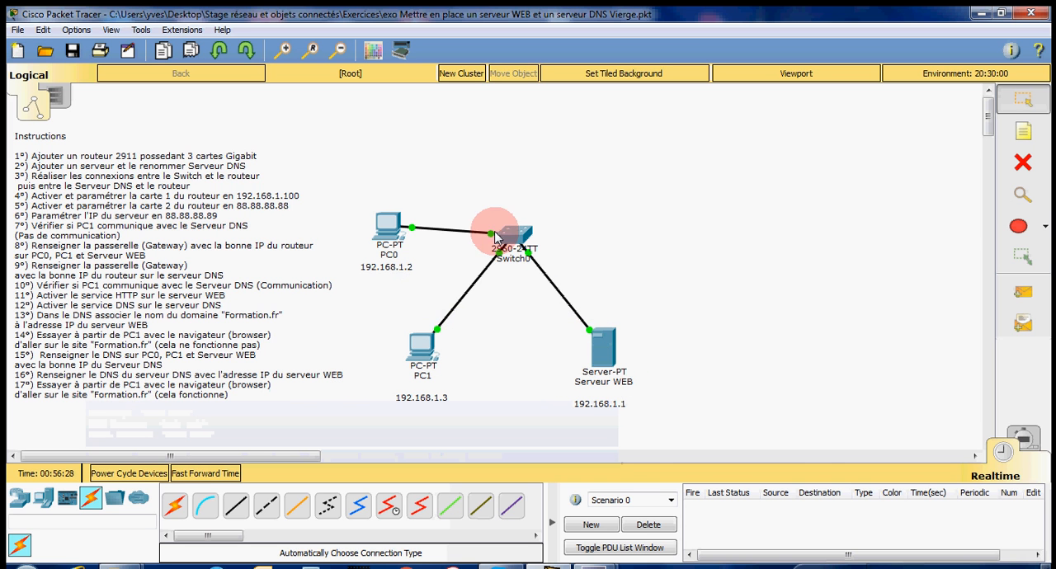
Step: Add a 2911 router and a generic server to the workspace, both to the right of the existing switch network
{"action": "left_click", "coordinate": [21, 499]}
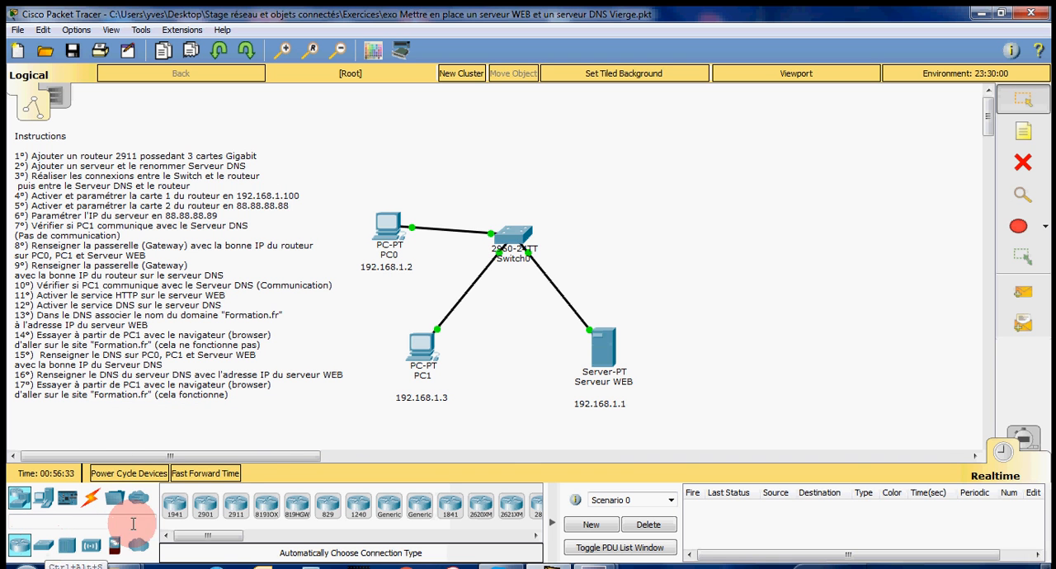
{"action": "left_click_drag", "start_coordinate": [235, 504], "coordinate": [711, 202]}
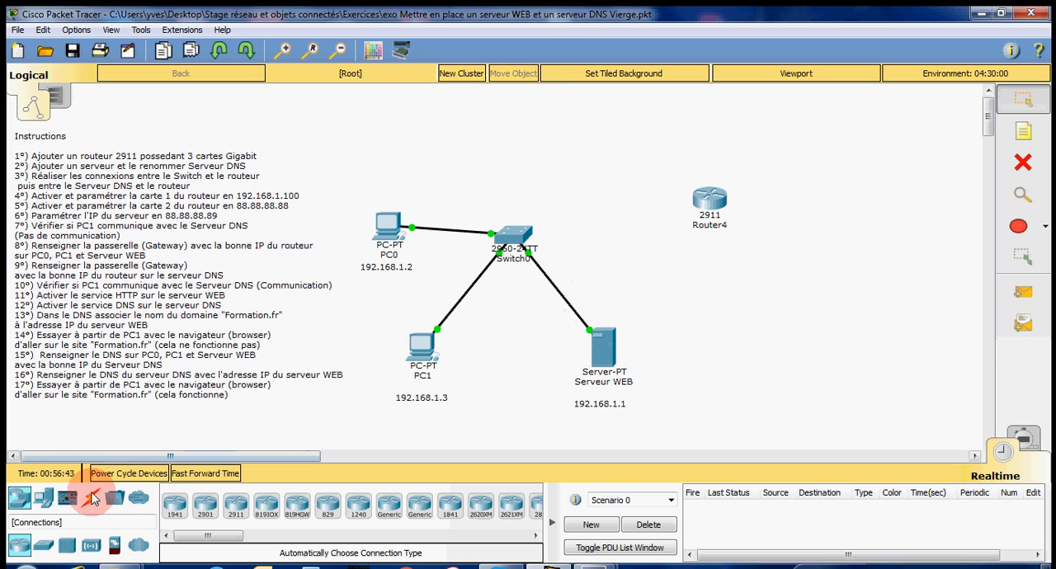
{"action": "left_click", "coordinate": [50, 503]}
{"action": "left_click", "coordinate": [237, 509]}
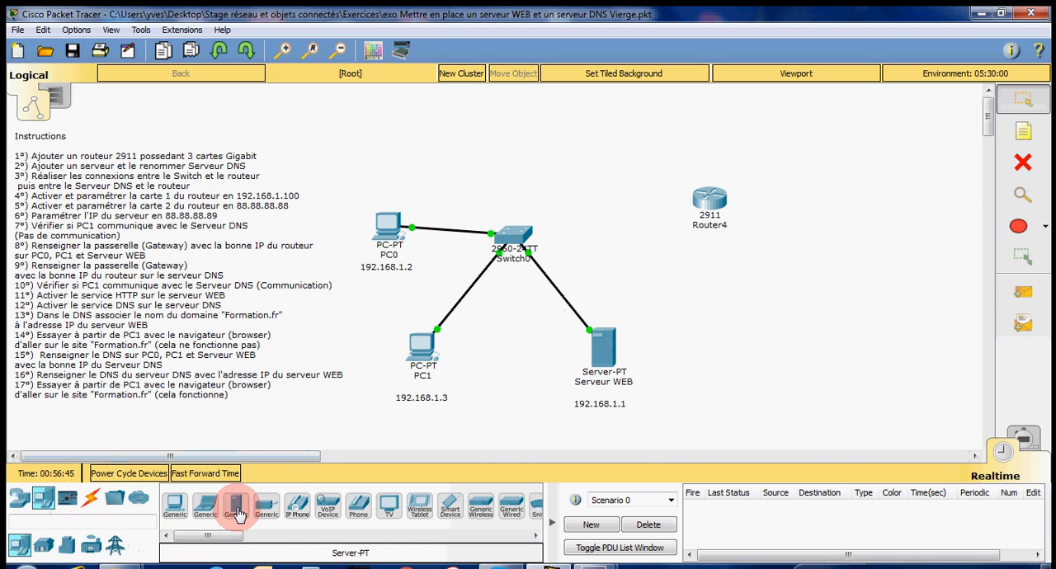
{"action": "left_click_drag", "start_coordinate": [235, 513], "coordinate": [792, 318]}
Step: Rename the newly added server as Serveur DNS
{"action": "left_click", "coordinate": [817, 355]}
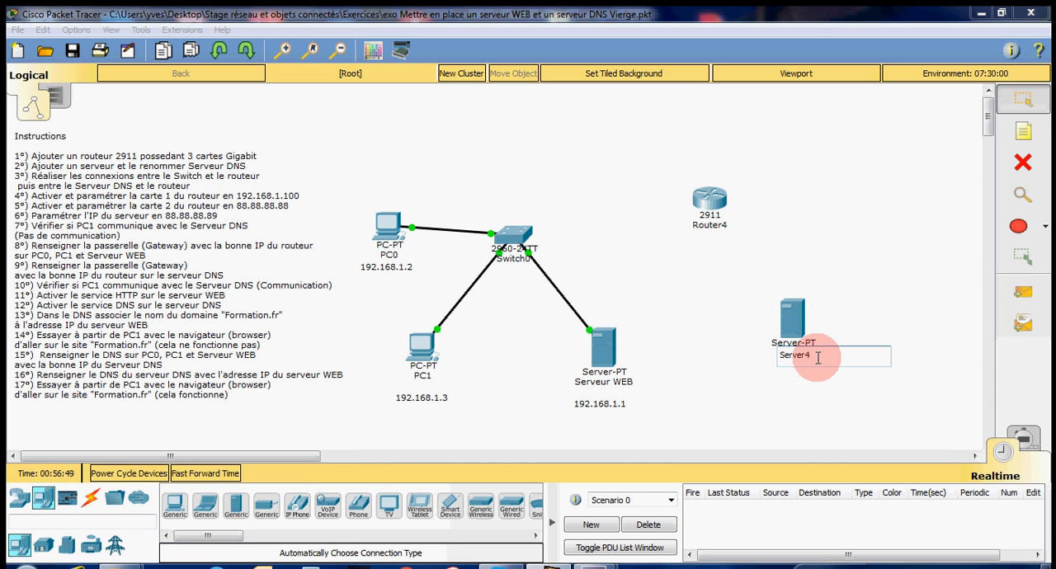
{"action": "left_click_drag", "start_coordinate": [817, 356], "coordinate": [800, 356]}
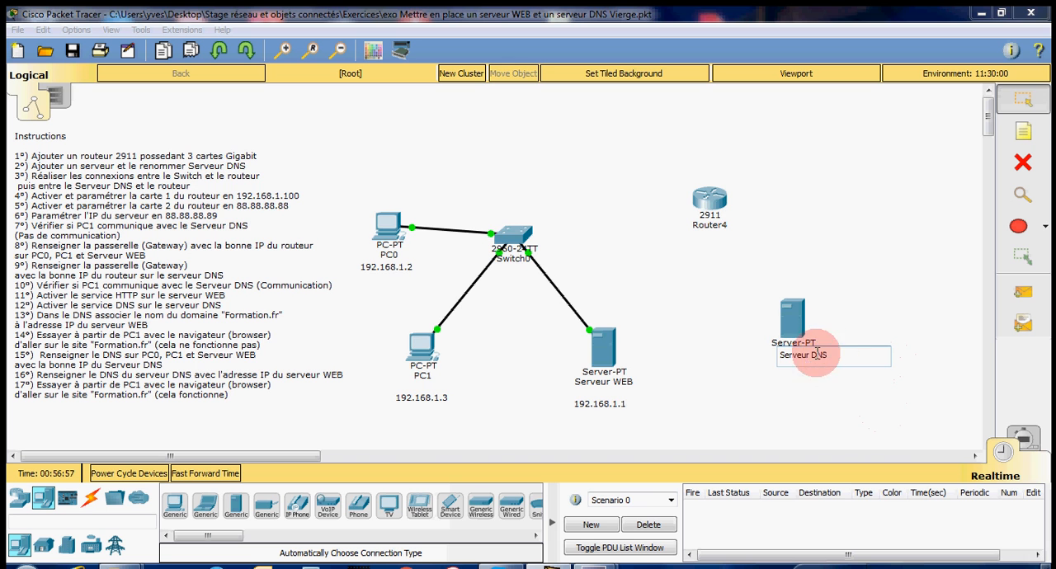
{"action": "left_click", "coordinate": [794, 339]}
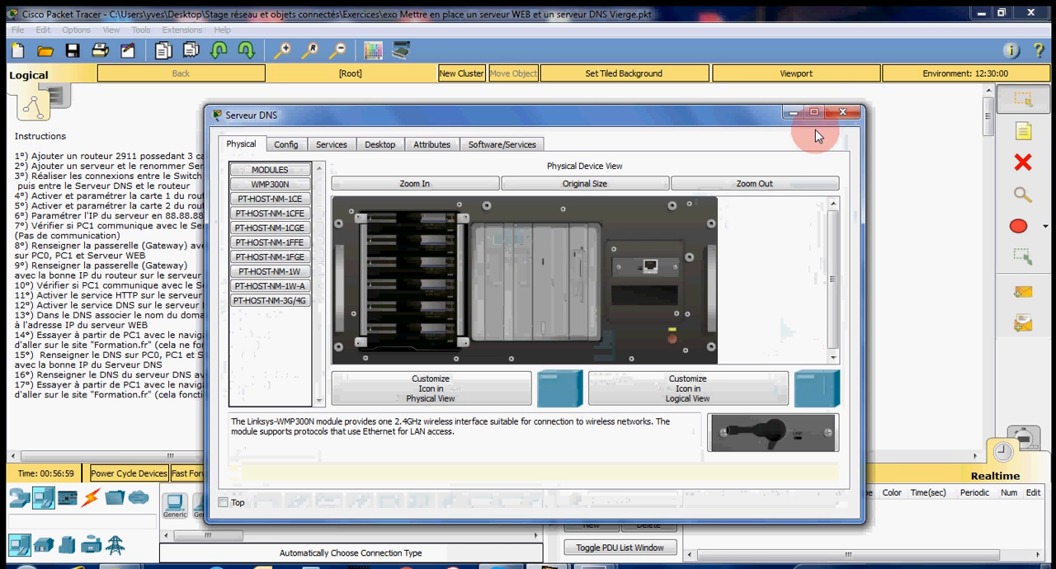
{"action": "left_click", "coordinate": [838, 116]}
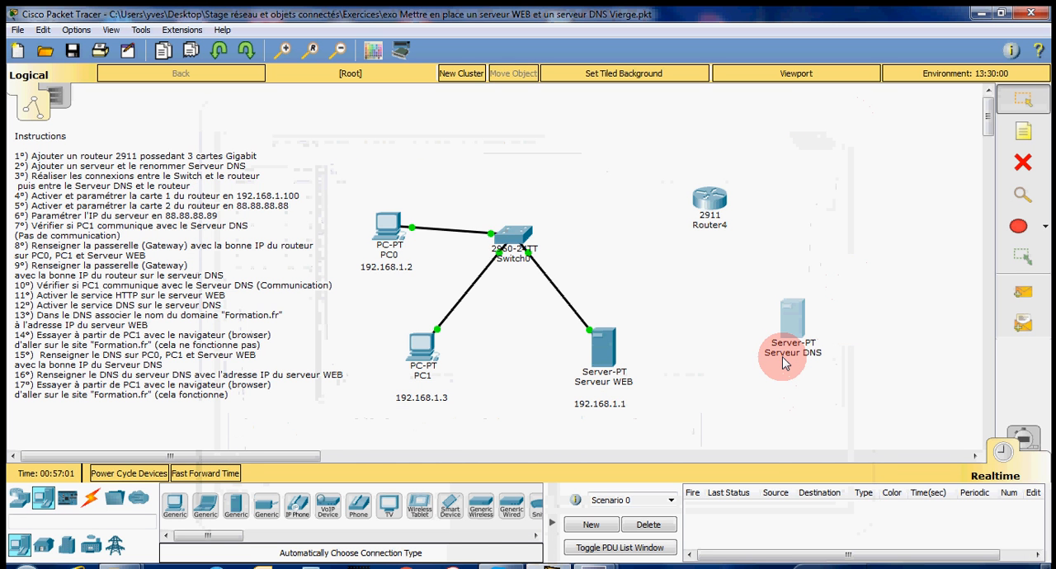
{"action": "mouse_move", "coordinate": [784, 363]}
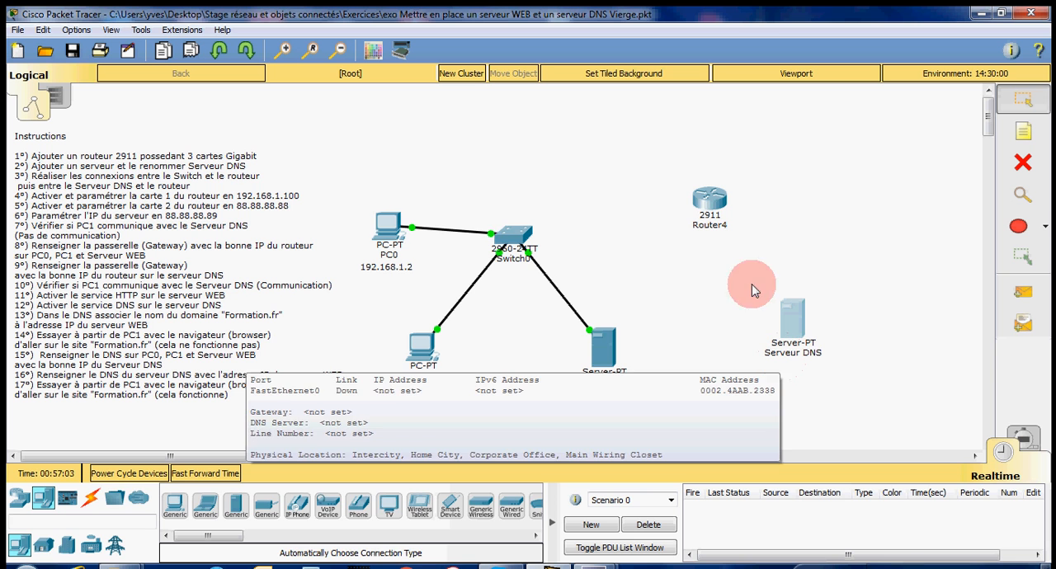
Step: Connect Switch0 to the 2911 router and the router to Serveur DNS, using automatically chosen connection types
{"action": "left_click", "coordinate": [90, 499]}
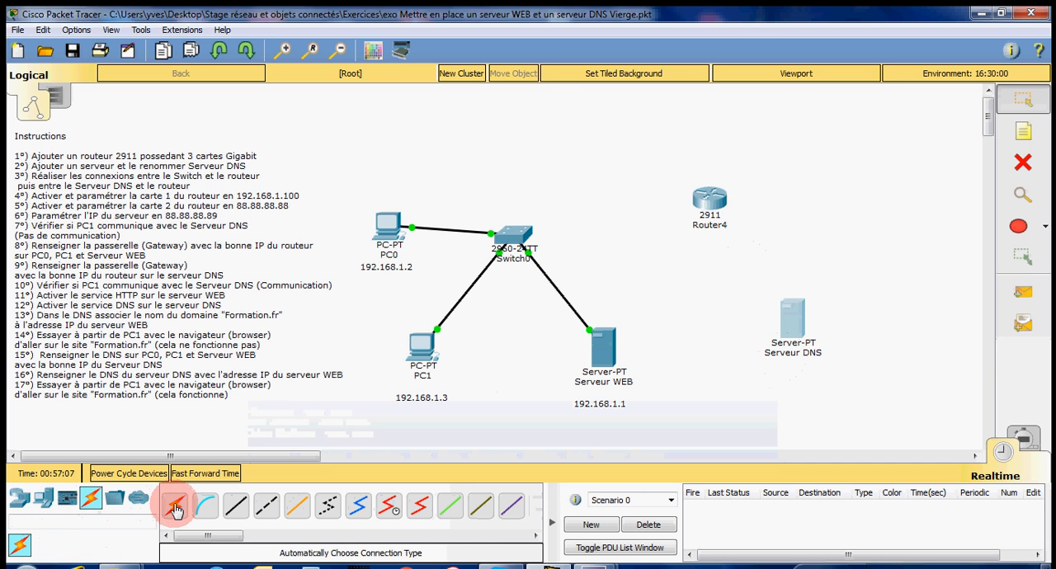
{"action": "left_click", "coordinate": [174, 509]}
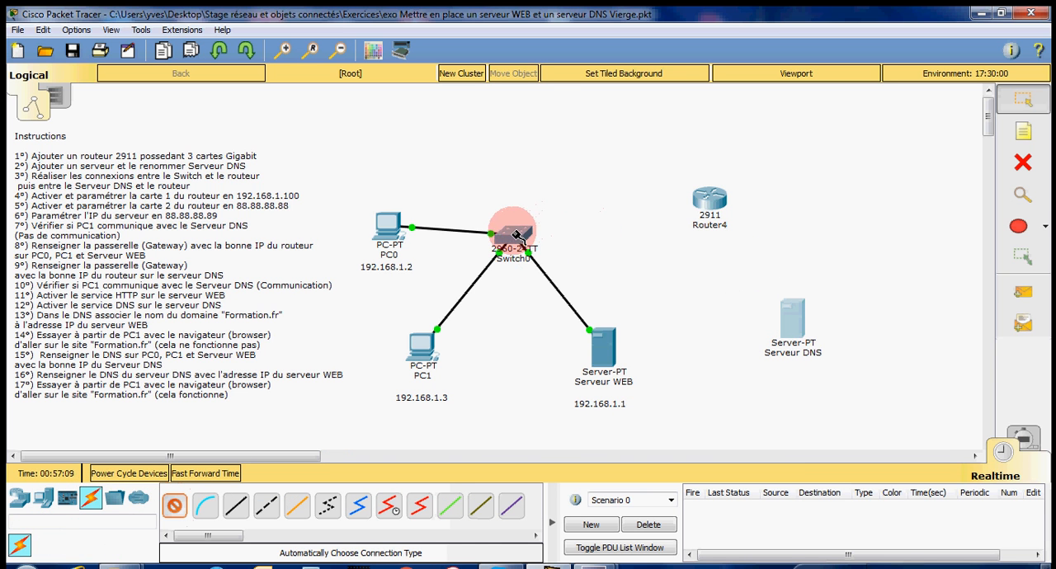
{"action": "left_click", "coordinate": [706, 207]}
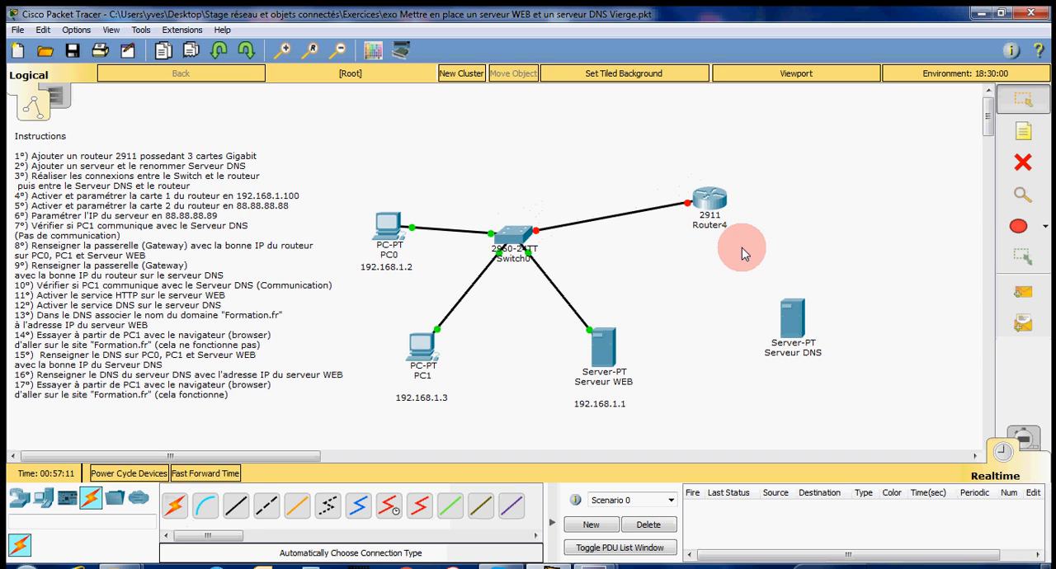
{"action": "left_click", "coordinate": [174, 506]}
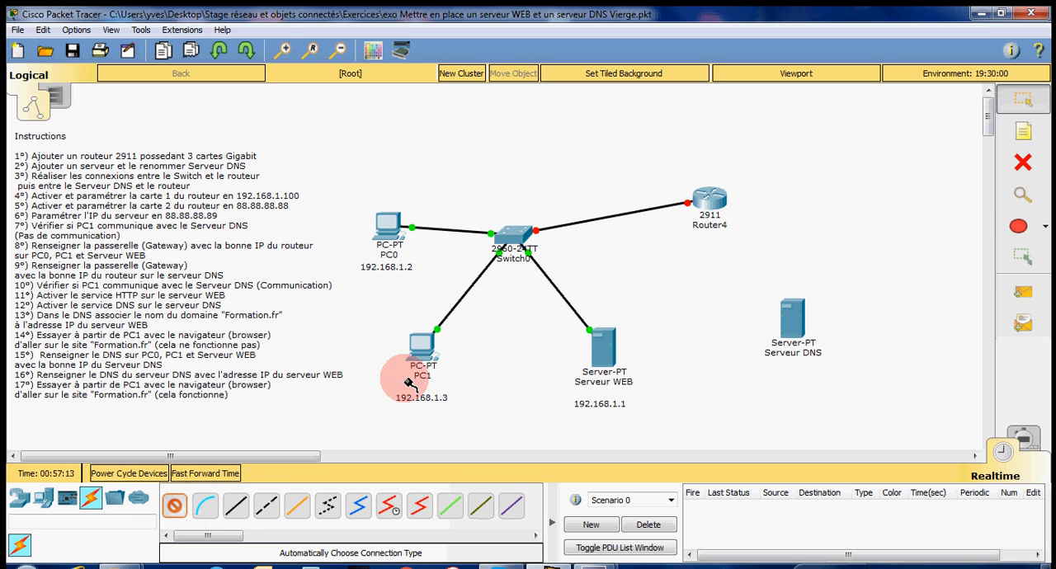
{"action": "left_click", "coordinate": [709, 196]}
{"action": "left_click", "coordinate": [787, 310]}
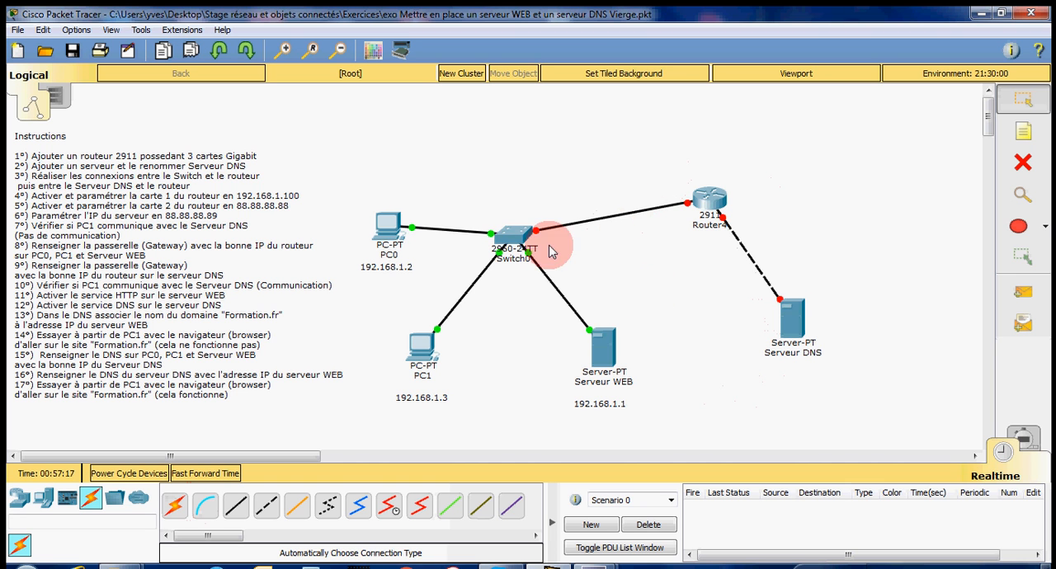
Step: Enable the router's GigabitEthernet0/0 port and set its IP address to 192.168.1.100 with subnet mask 255.255.255.0
{"action": "left_click", "coordinate": [711, 200]}
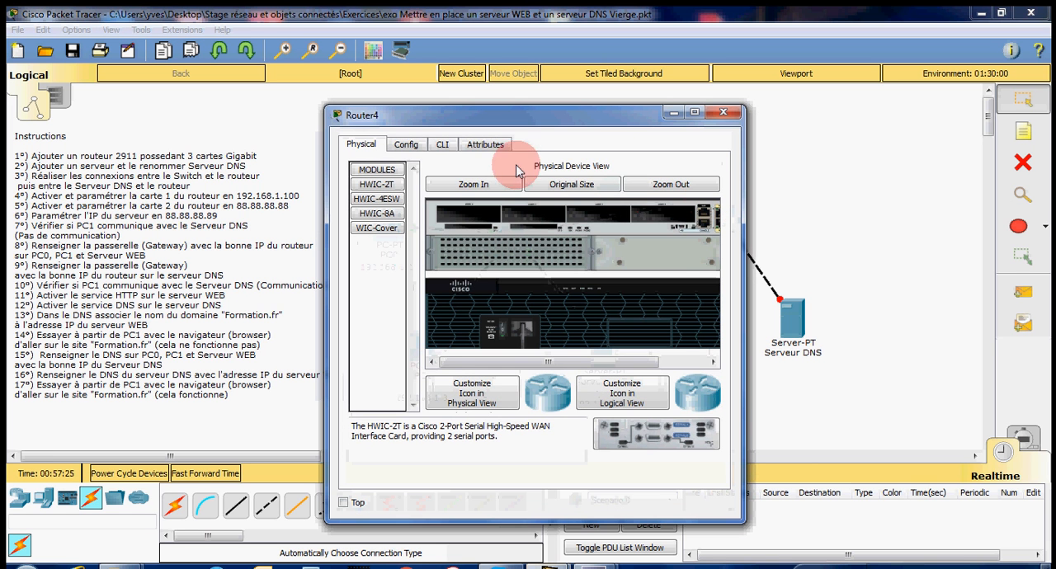
{"action": "left_click", "coordinate": [408, 146]}
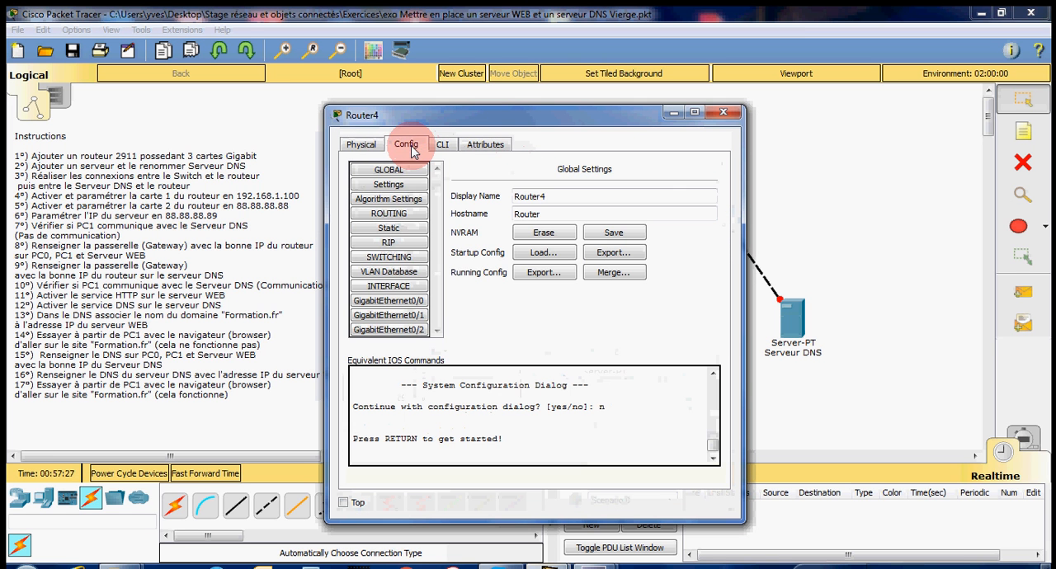
{"action": "left_click", "coordinate": [406, 302]}
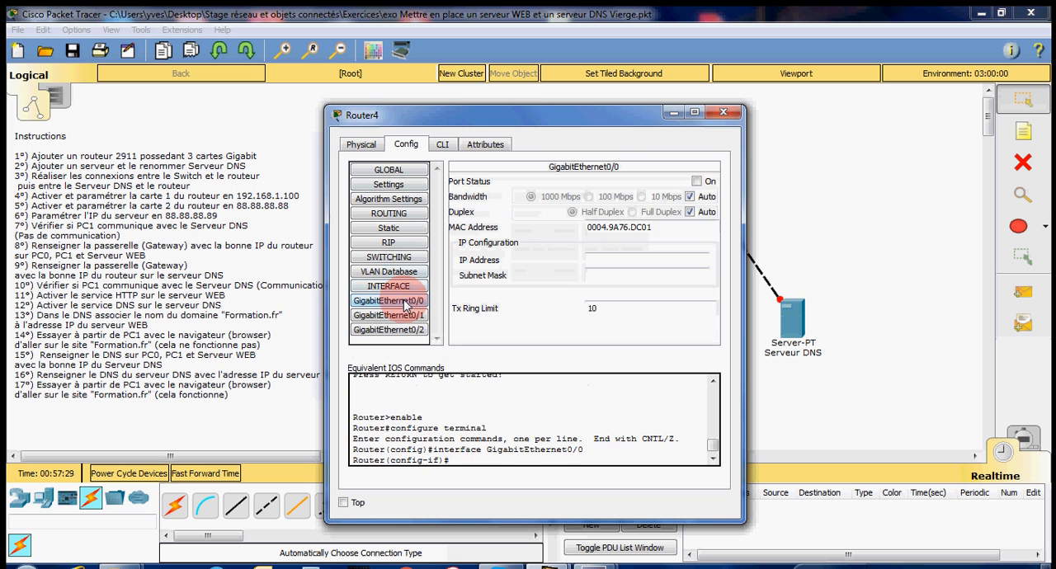
{"action": "left_click", "coordinate": [698, 181]}
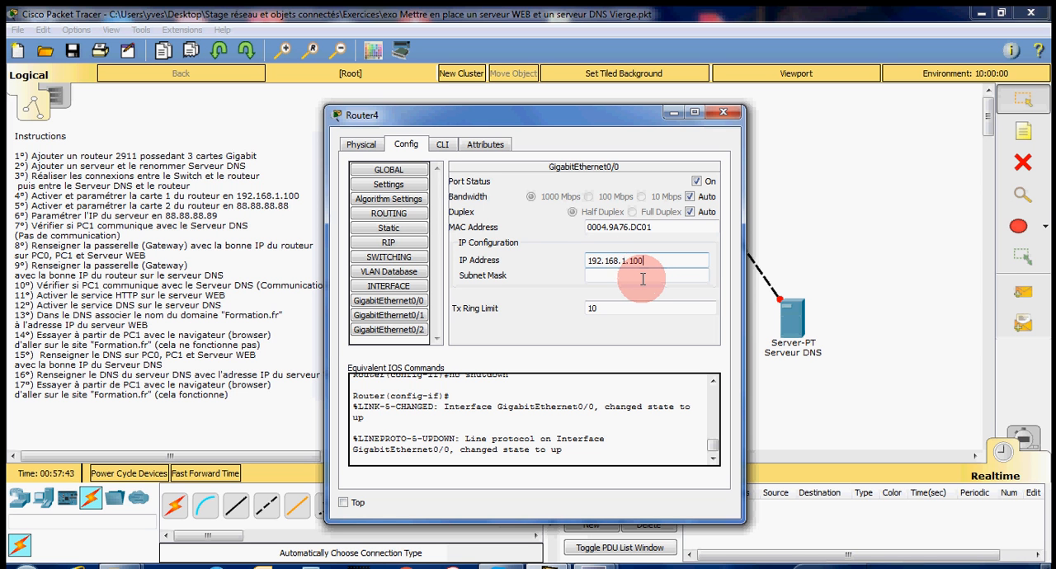
{"action": "left_click", "coordinate": [642, 279]}
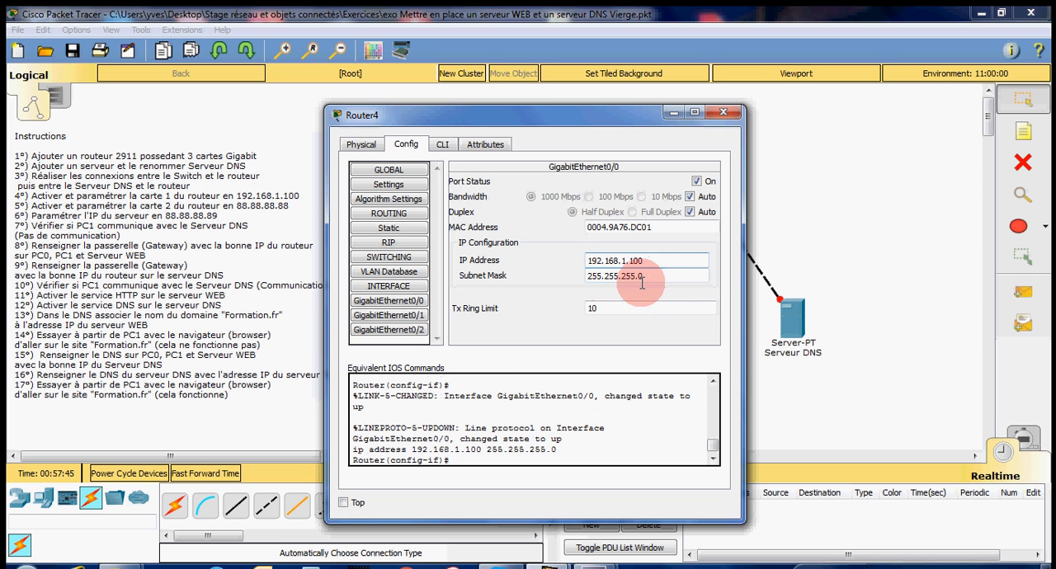
{"action": "left_click", "coordinate": [723, 114]}
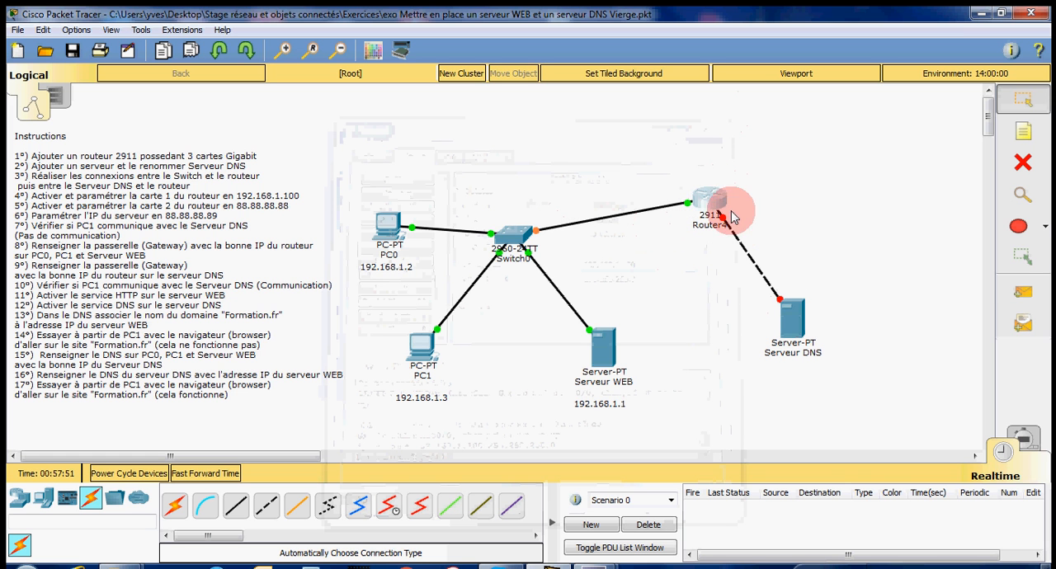
Step: Set the router's GigabitEthernet0/1 IP address to 88.88.88.88 with subnet mask 255.0.0.0, and enable the port
{"action": "left_click", "coordinate": [712, 205]}
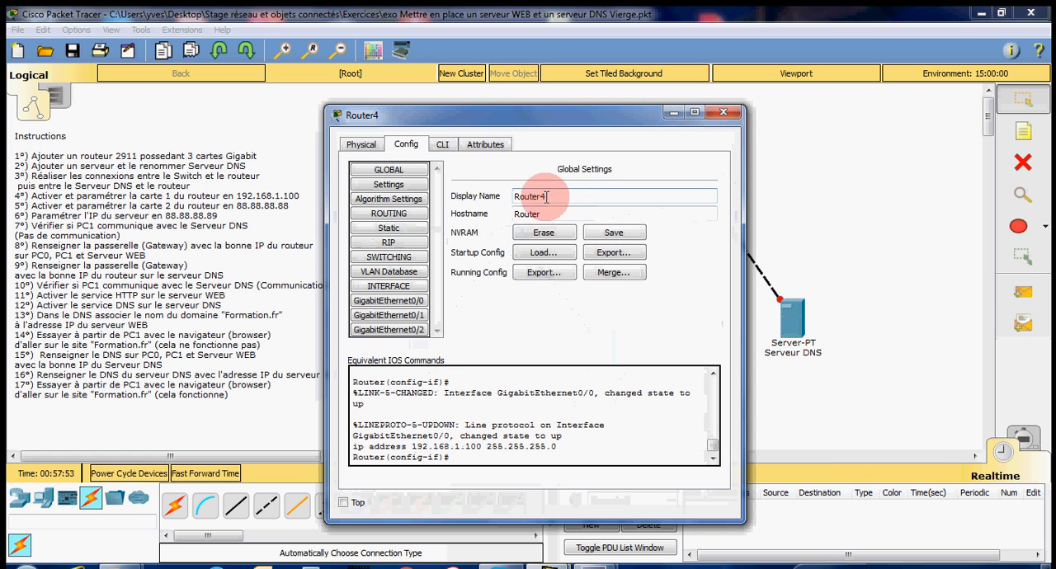
{"action": "left_click", "coordinate": [413, 319]}
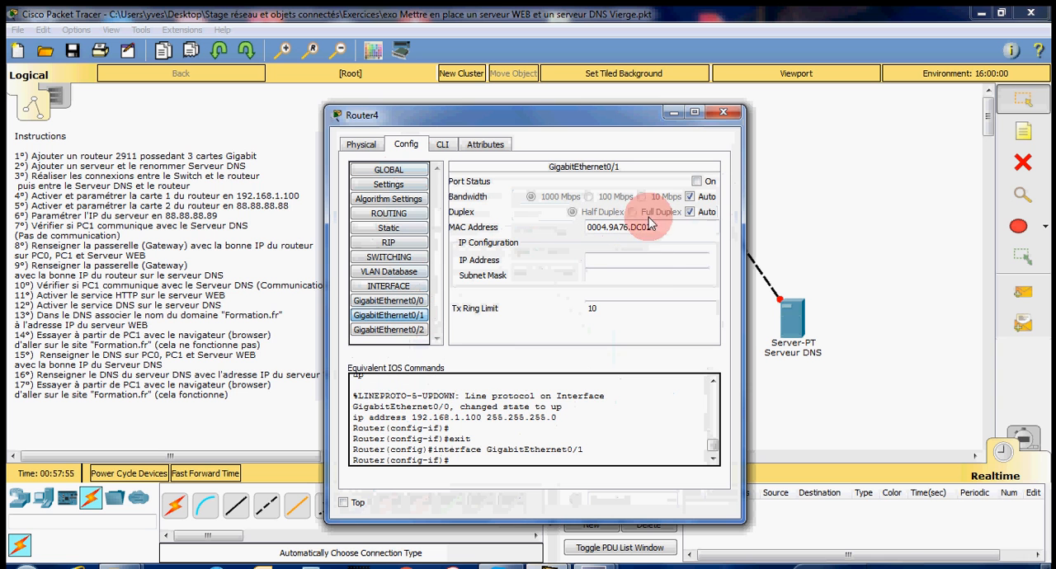
{"action": "left_click", "coordinate": [647, 259]}
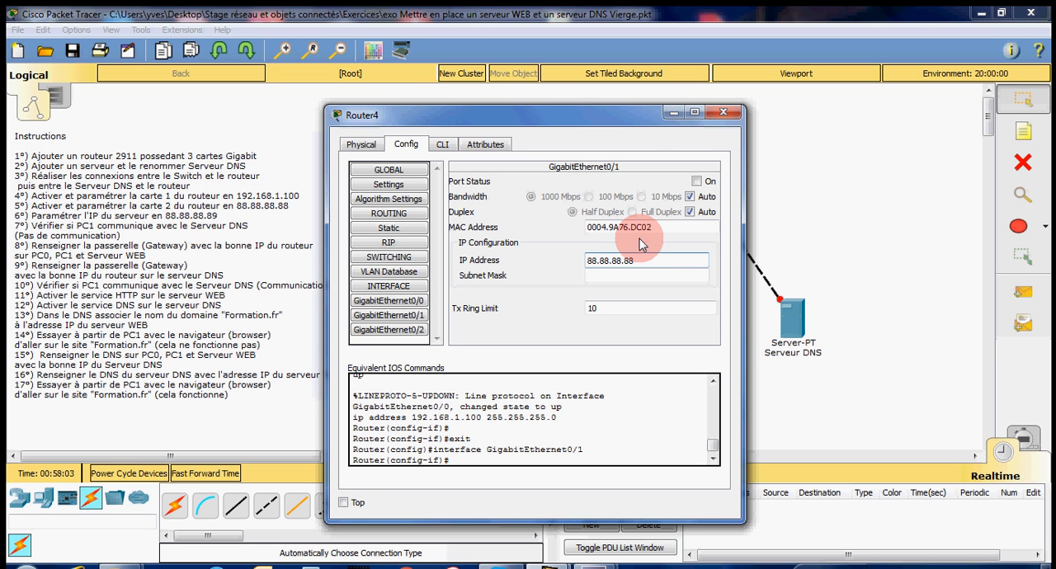
{"action": "left_click", "coordinate": [648, 274]}
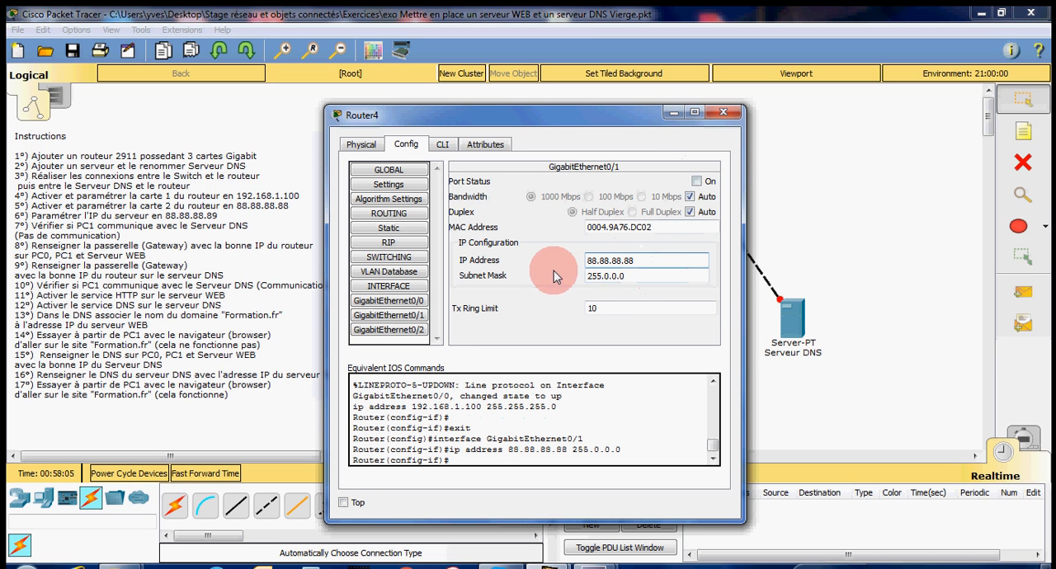
{"action": "left_click", "coordinate": [696, 183]}
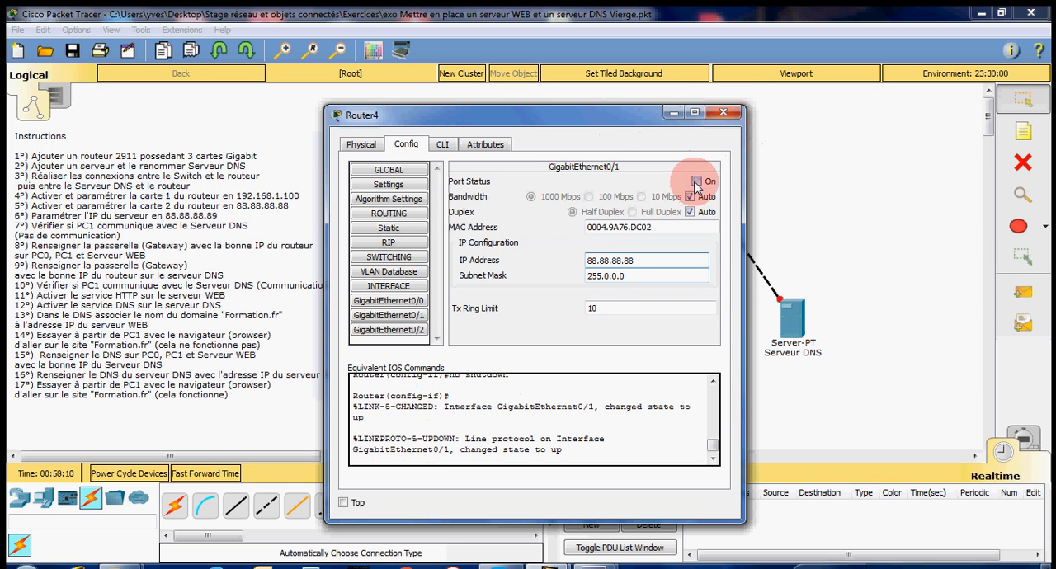
{"action": "left_click", "coordinate": [725, 113]}
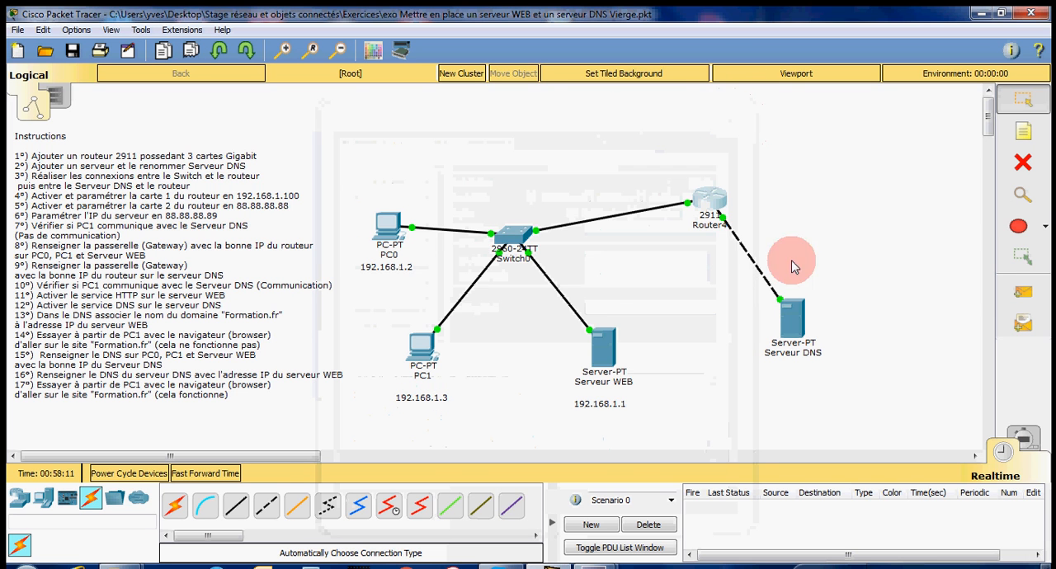
Step: Give Serveur DNS the static IP address 88.88.88.89 with subnet mask 255.0.0.0
{"action": "left_click", "coordinate": [792, 313]}
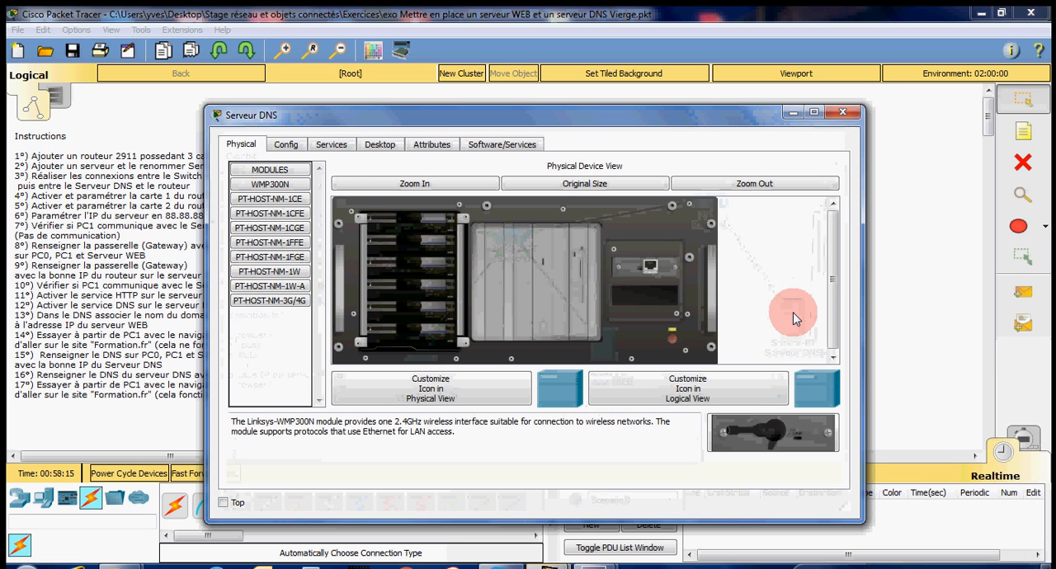
{"action": "left_click", "coordinate": [330, 145]}
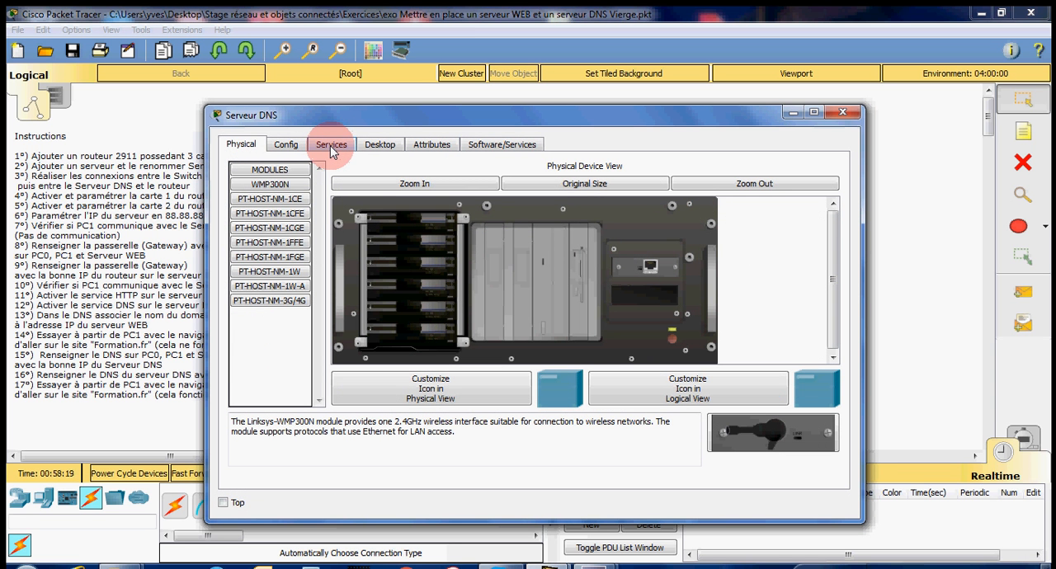
{"action": "left_click", "coordinate": [380, 146]}
{"action": "left_click", "coordinate": [289, 187]}
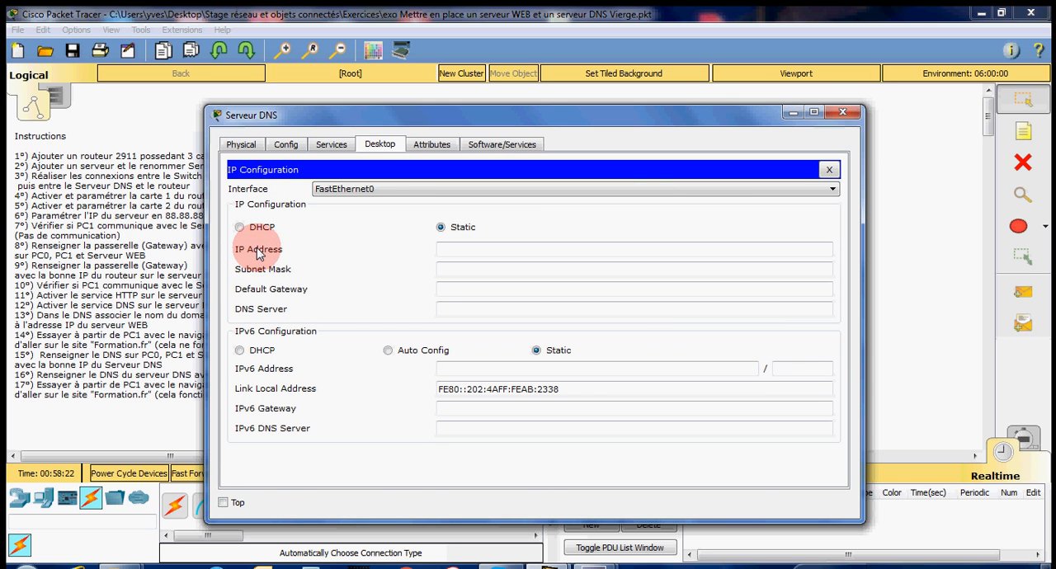
{"action": "left_click", "coordinate": [471, 250]}
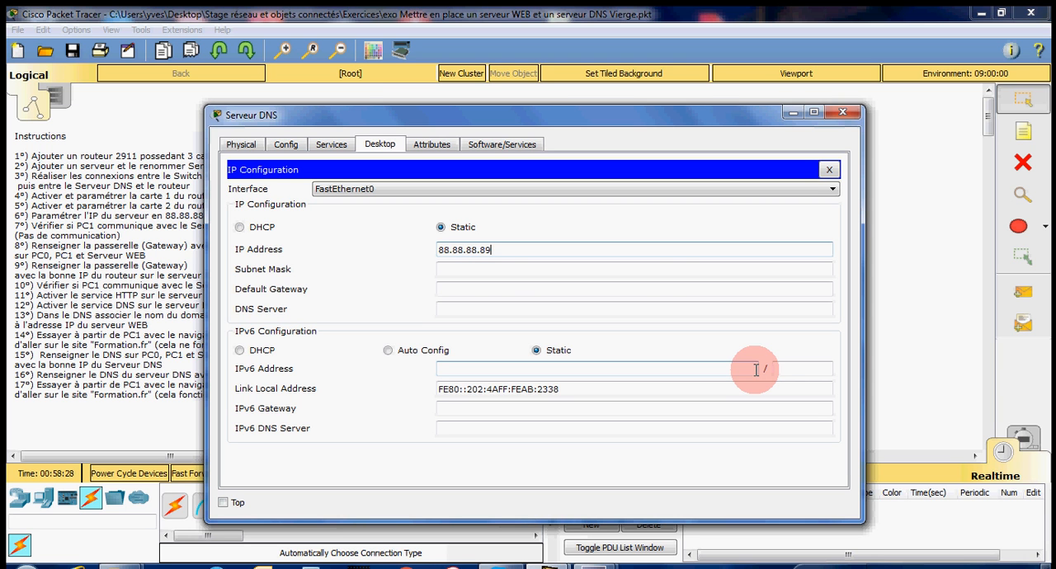
{"action": "type", "text": "88.88.88.89"}
{"action": "left_click", "coordinate": [553, 272]}
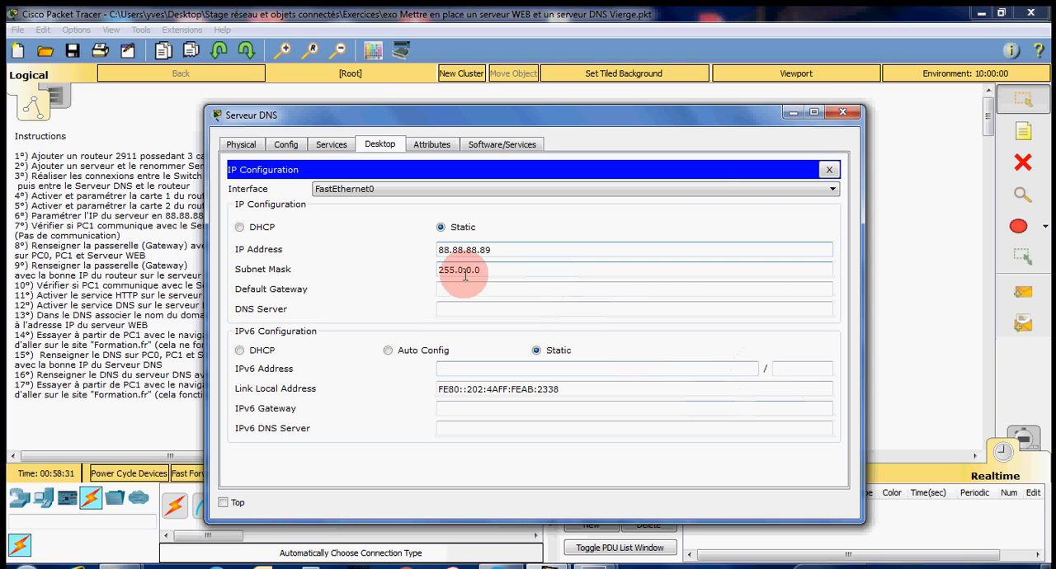
{"action": "left_click", "coordinate": [831, 170]}
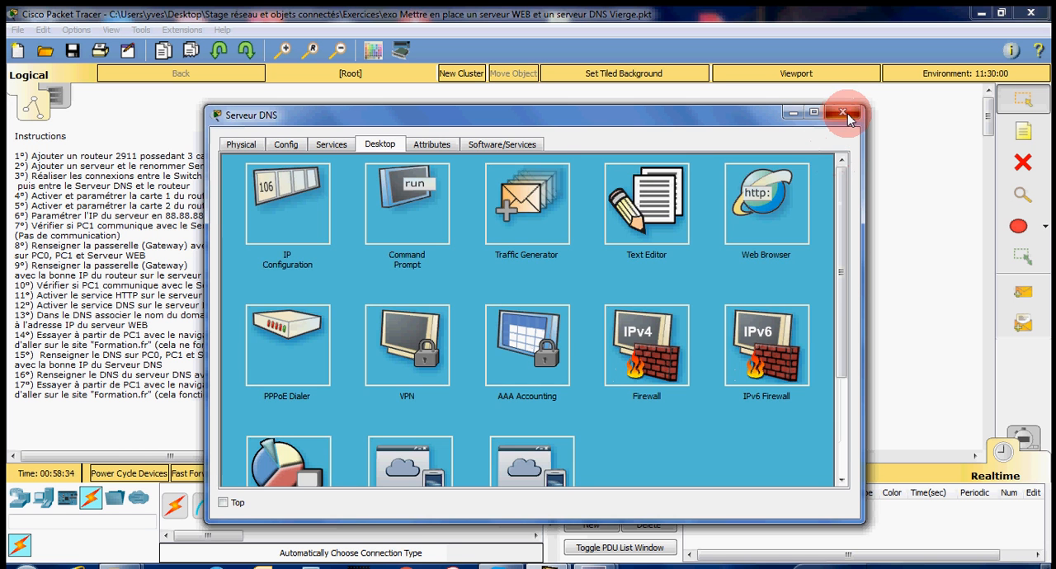
{"action": "left_click", "coordinate": [843, 112]}
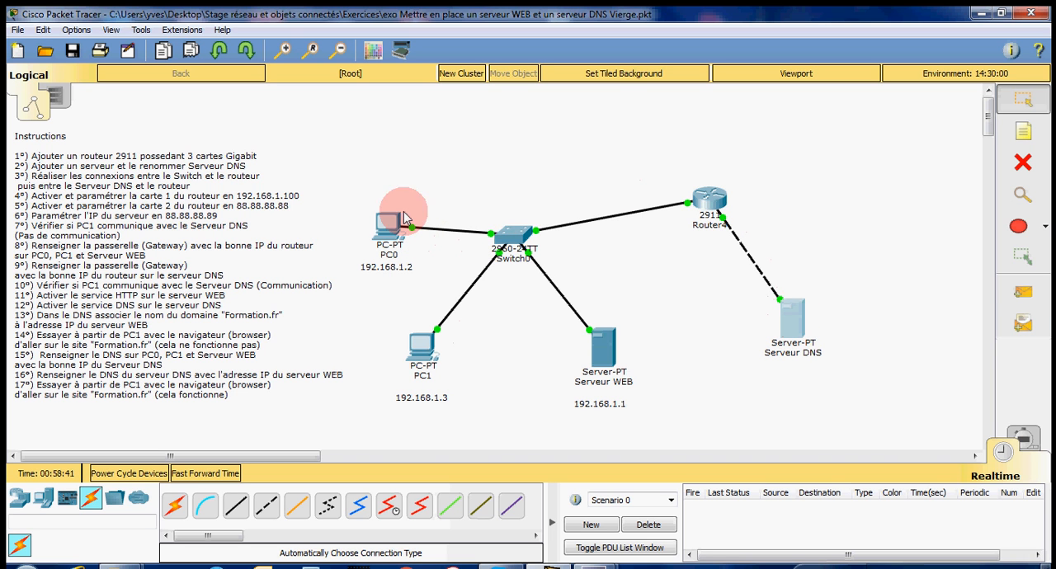
Step: Test communication with simple PDUs from PC0 to Serveur DNS and from Serveur DNS to PC1, and delete the test scenario
{"action": "left_click", "coordinate": [1023, 295]}
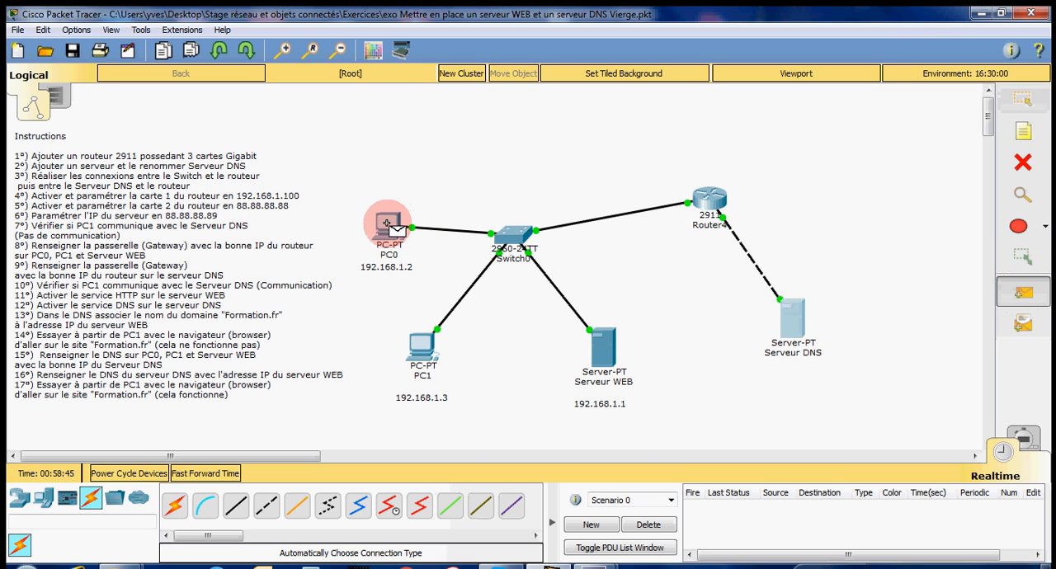
{"action": "left_click", "coordinate": [791, 318]}
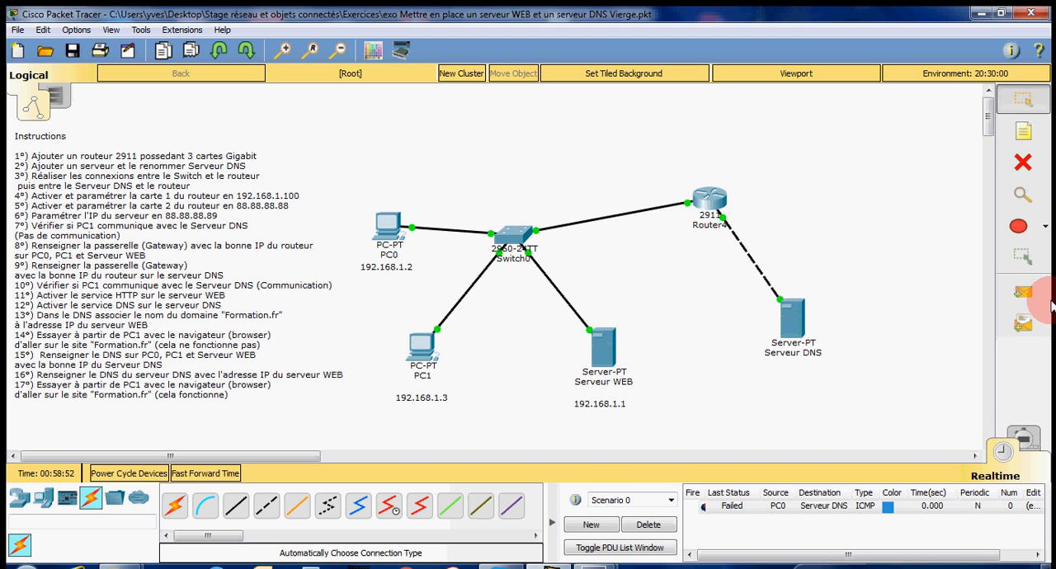
{"action": "left_click", "coordinate": [1021, 293]}
{"action": "left_click", "coordinate": [794, 323]}
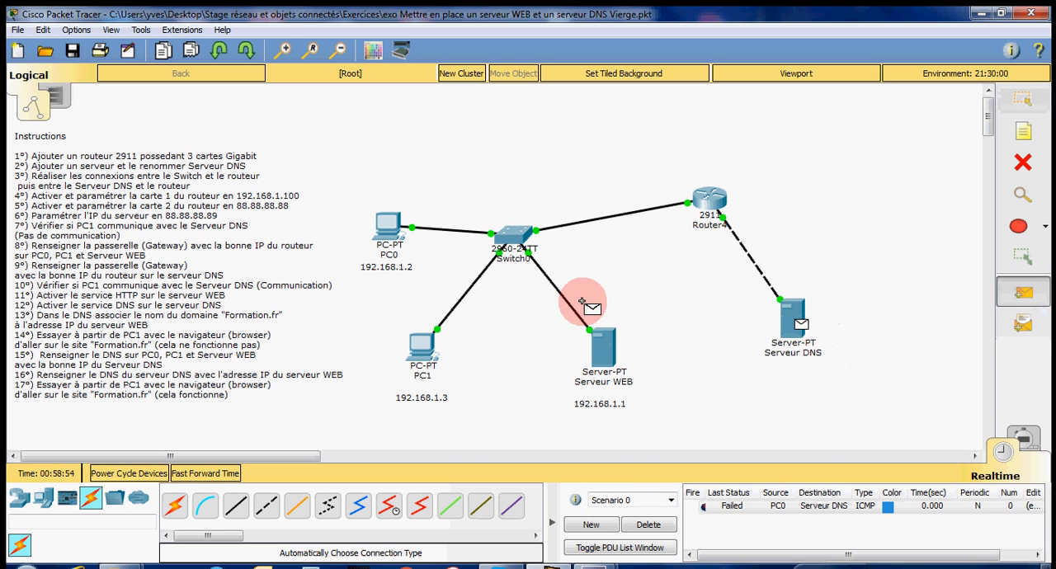
{"action": "left_click", "coordinate": [419, 348]}
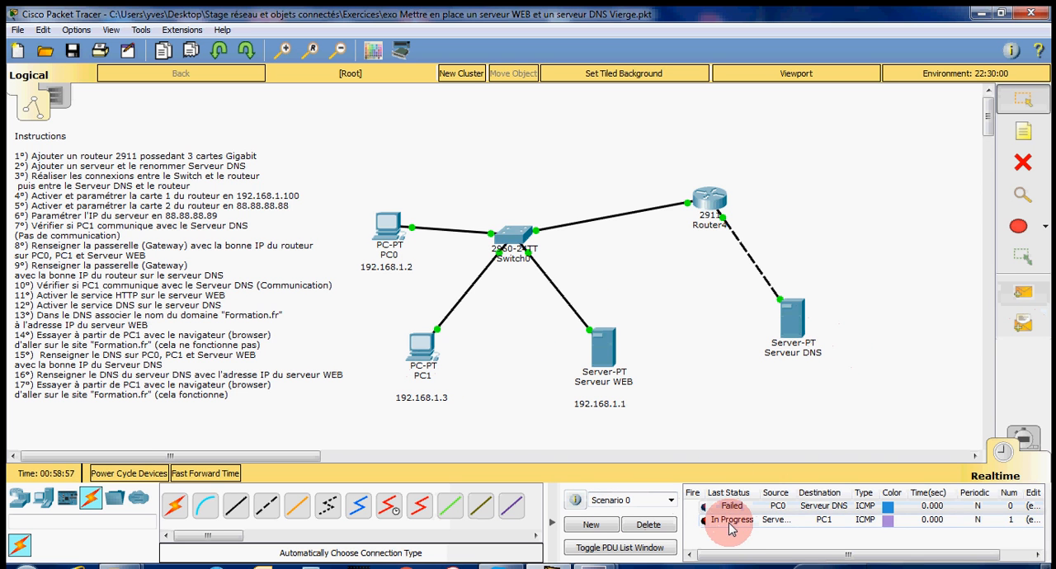
{"action": "left_click", "coordinate": [647, 524]}
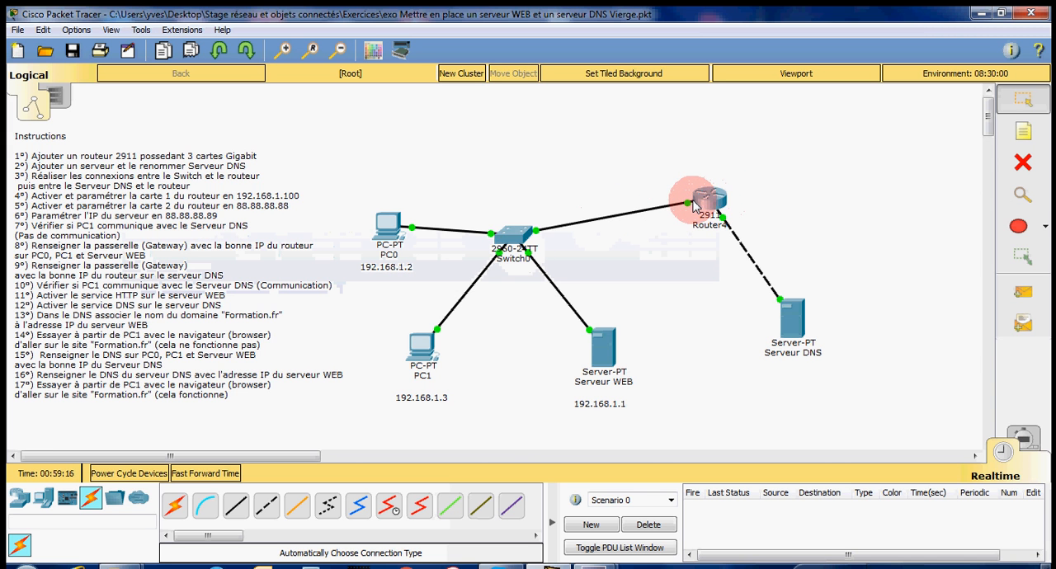
Step: Set PC0's default gateway to 192.168.1.100 in its IP configuration and close the device window
{"action": "mouse_move", "coordinate": [694, 206]}
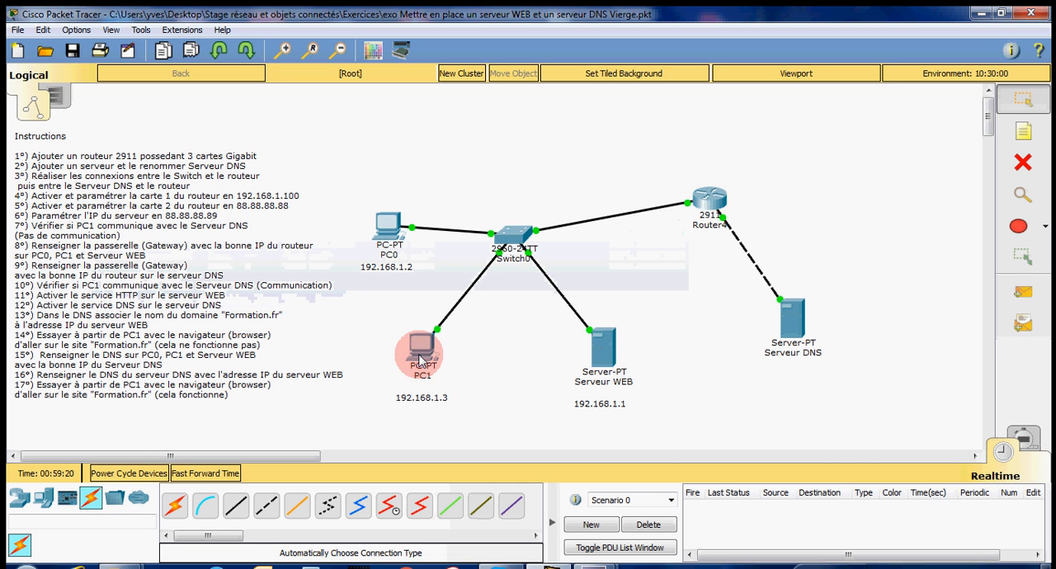
{"action": "left_click", "coordinate": [388, 224]}
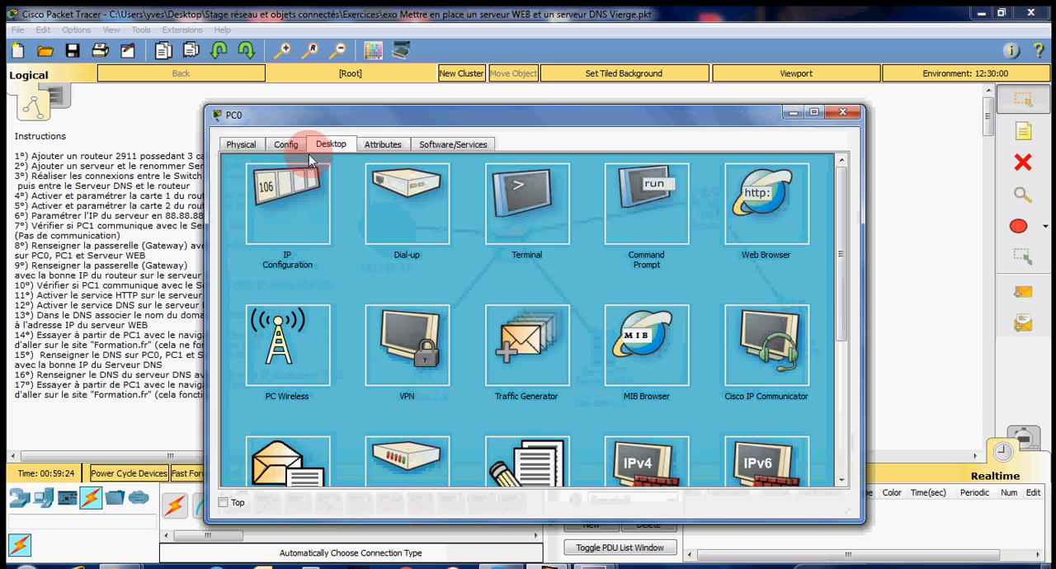
{"action": "left_click", "coordinate": [287, 188]}
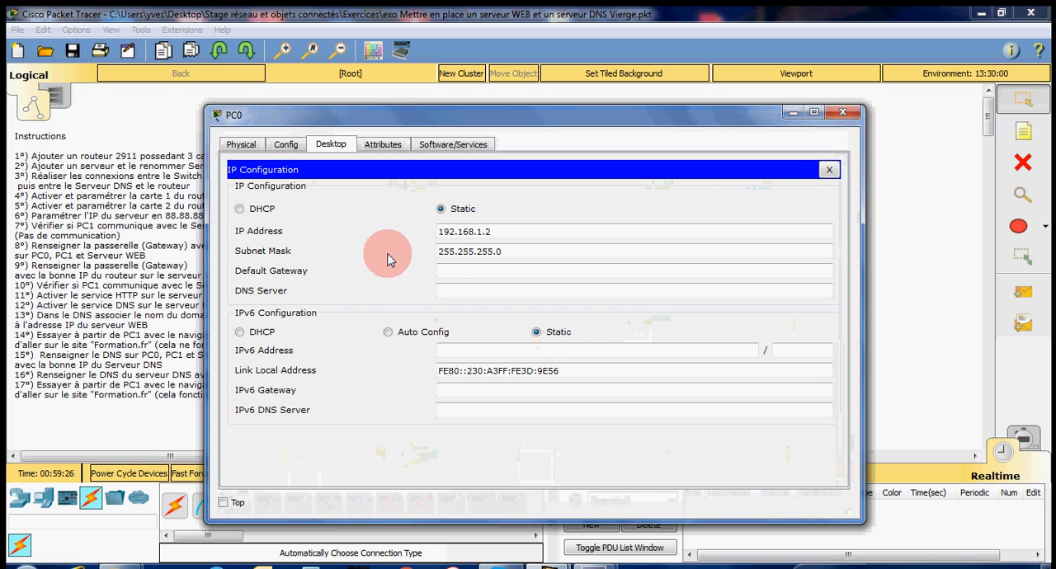
{"action": "left_click", "coordinate": [478, 270]}
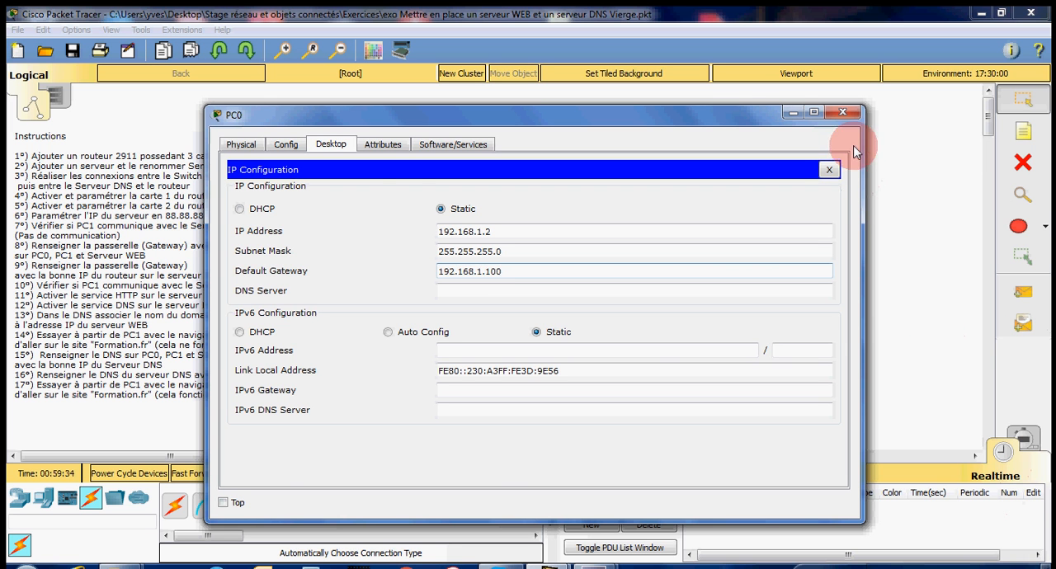
{"action": "left_click", "coordinate": [830, 170]}
{"action": "left_click", "coordinate": [842, 113]}
Step: Set PC1's default gateway to 192.168.1.100 in its IP configuration and close the device window
{"action": "left_click", "coordinate": [425, 356]}
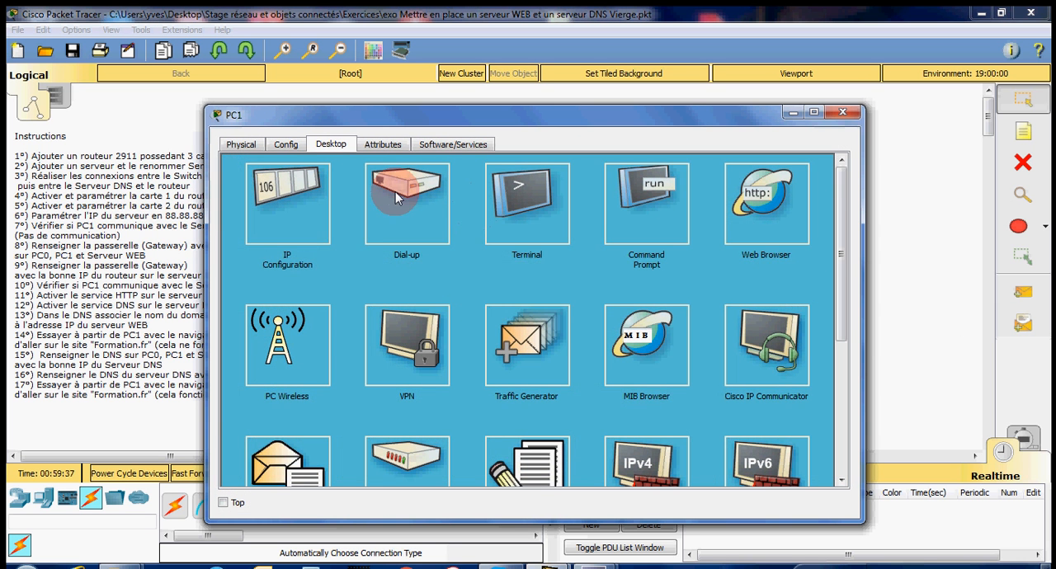
{"action": "left_click", "coordinate": [350, 225]}
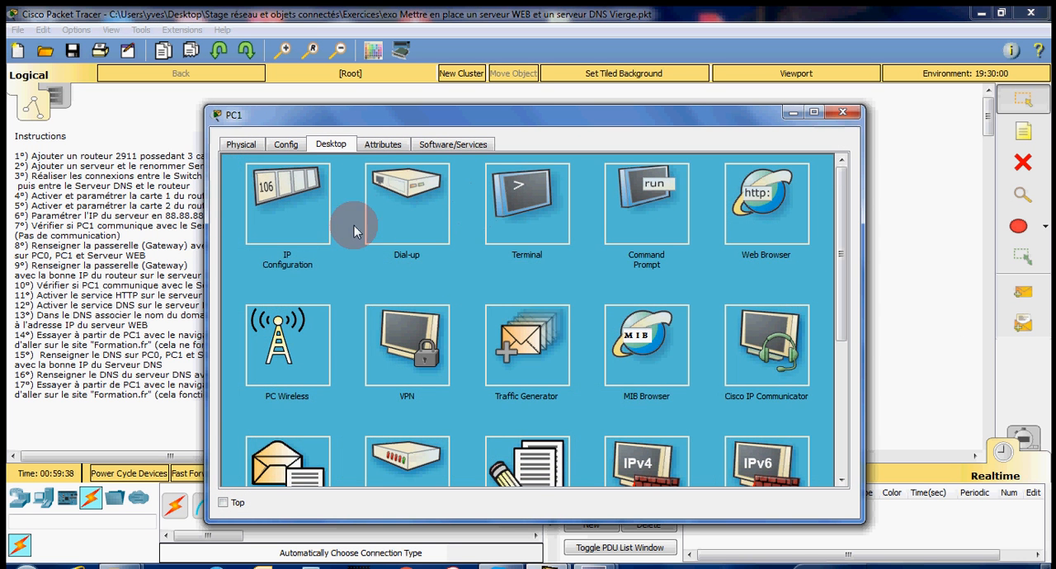
{"action": "left_click", "coordinate": [476, 270]}
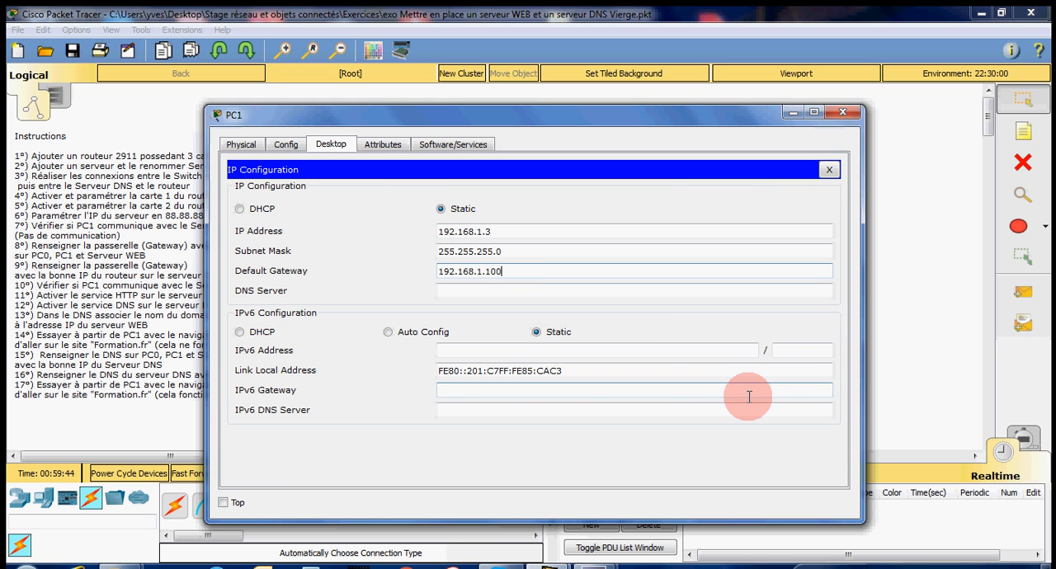
{"action": "left_click", "coordinate": [829, 169]}
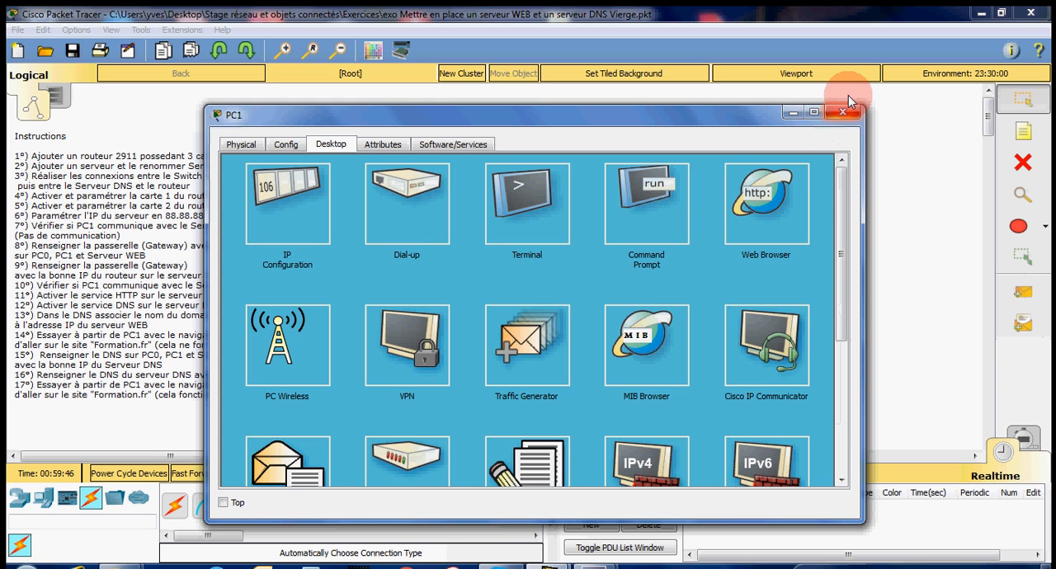
{"action": "left_click", "coordinate": [843, 111]}
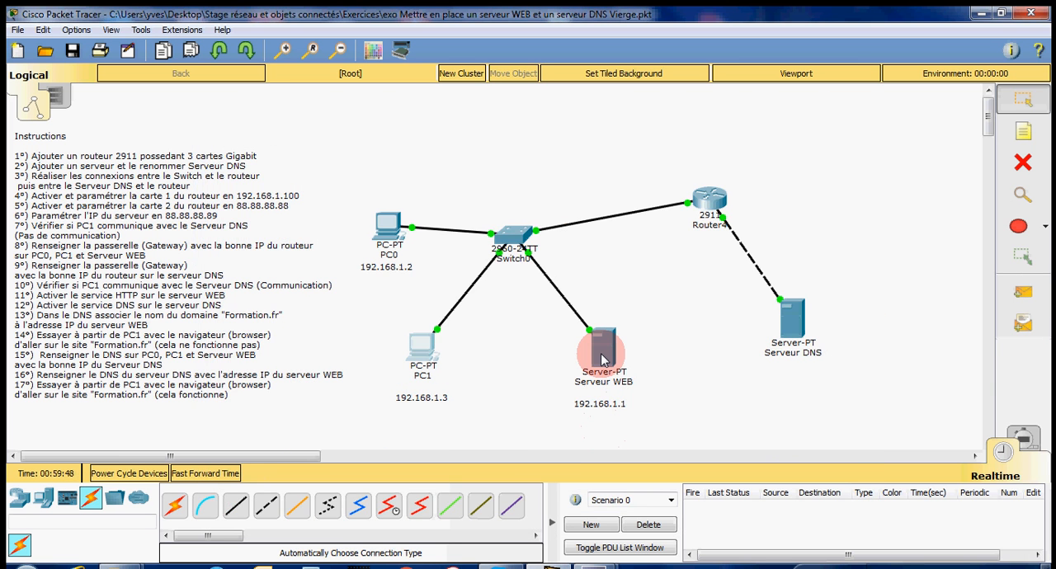
Step: Set Serveur WEB's default gateway to 192.168.1.100 in its IP configuration and close the device window
{"action": "left_click", "coordinate": [600, 354]}
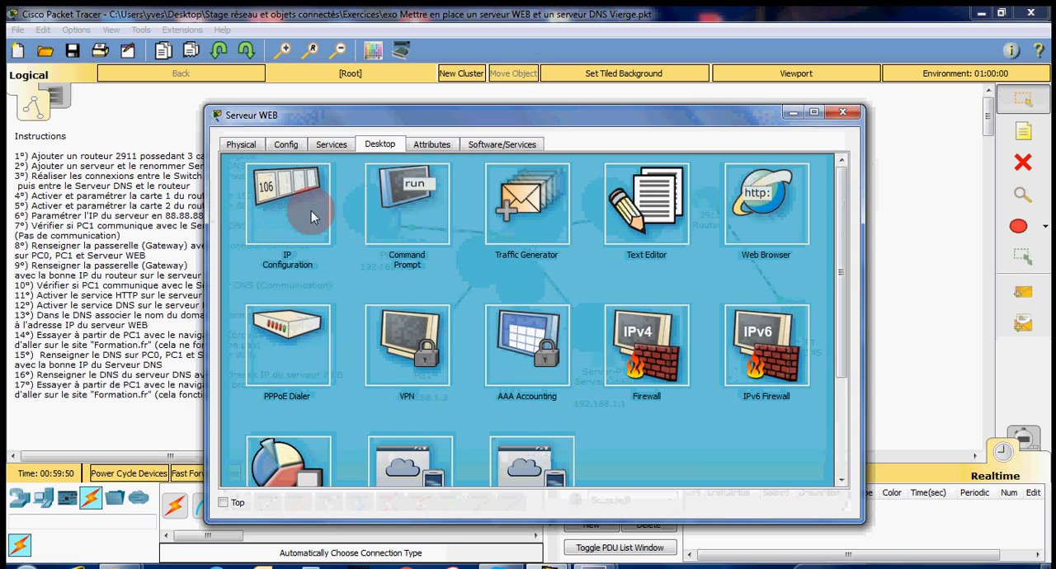
{"action": "left_click", "coordinate": [280, 202]}
{"action": "left_click", "coordinate": [485, 290]}
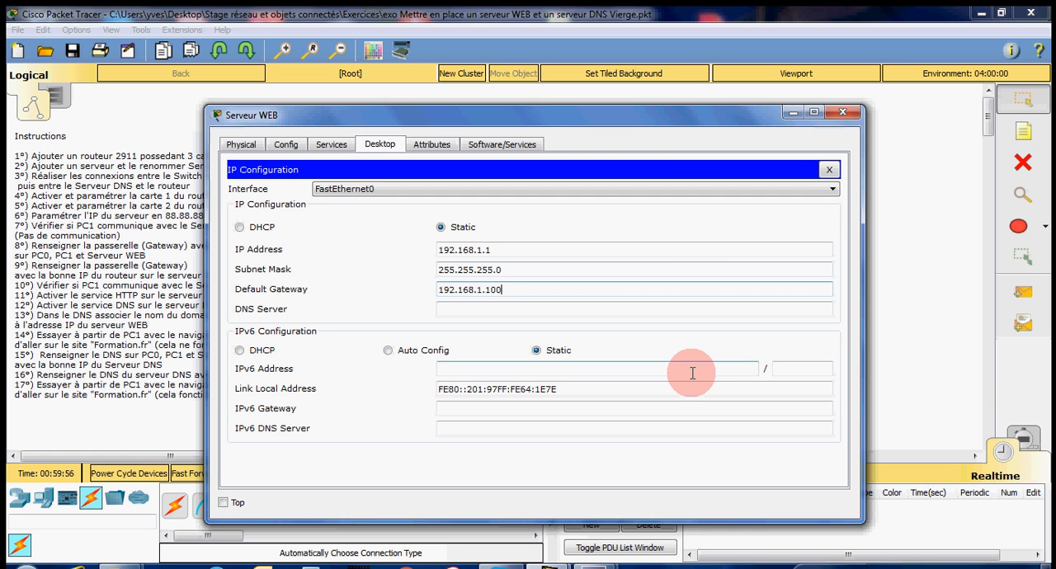
{"action": "left_click", "coordinate": [829, 169]}
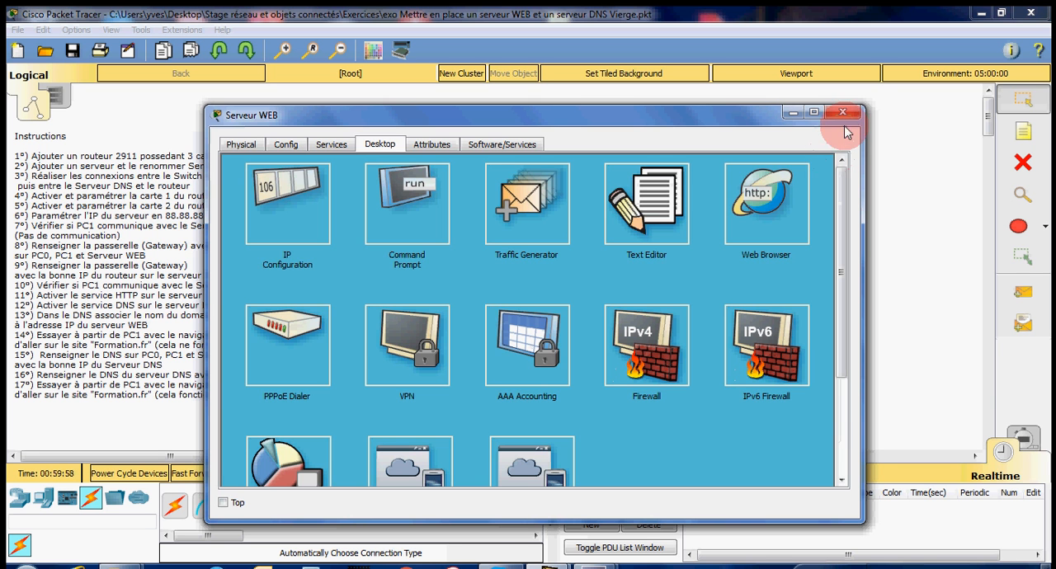
{"action": "left_click", "coordinate": [843, 113]}
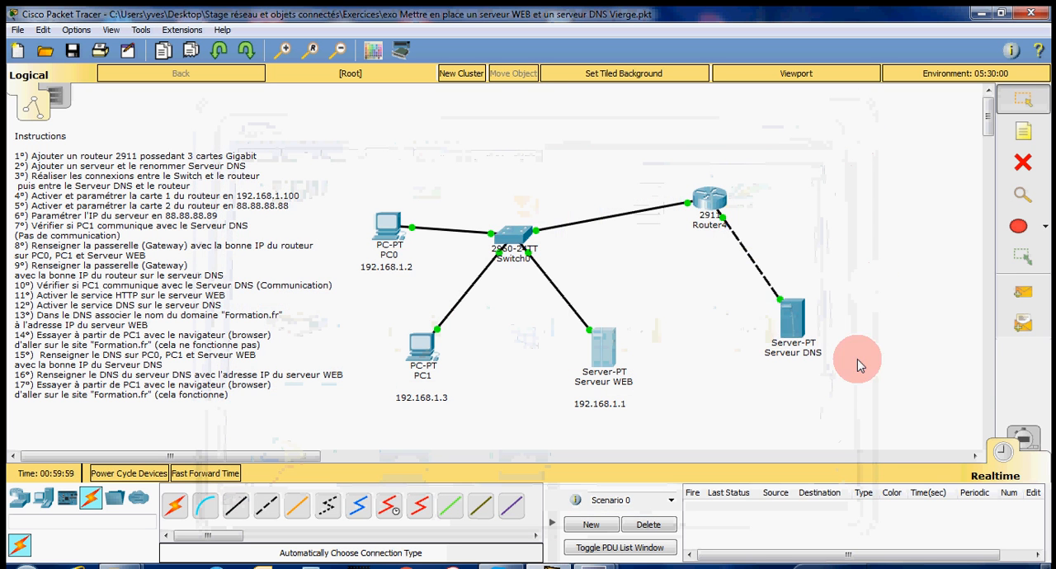
Step: Set Serveur DNS's default gateway to 88.88.88.88 in its IP configuration and close the device window
{"action": "left_click", "coordinate": [794, 318]}
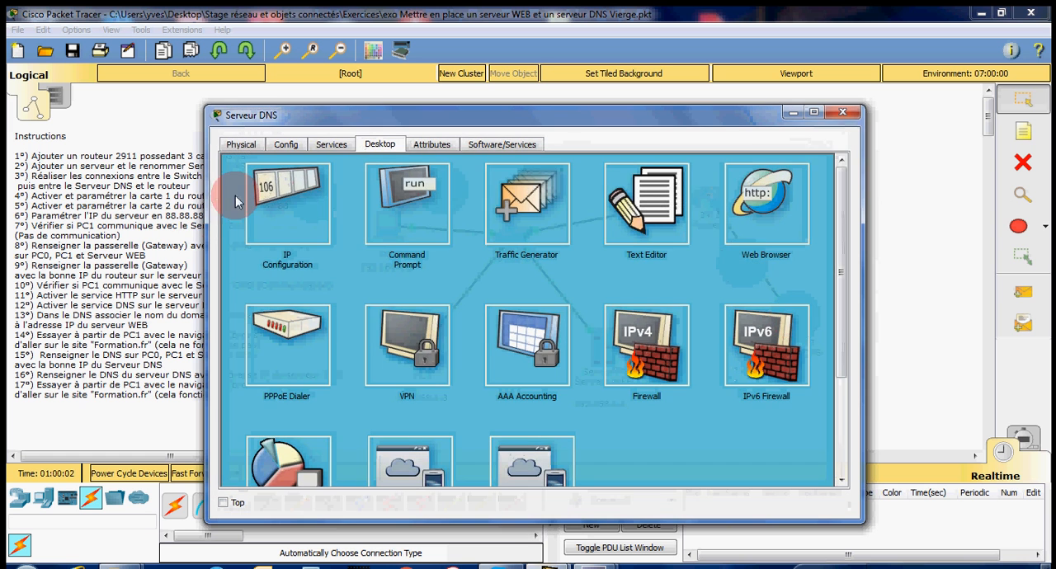
{"action": "left_click", "coordinate": [268, 192]}
{"action": "left_click", "coordinate": [482, 286]}
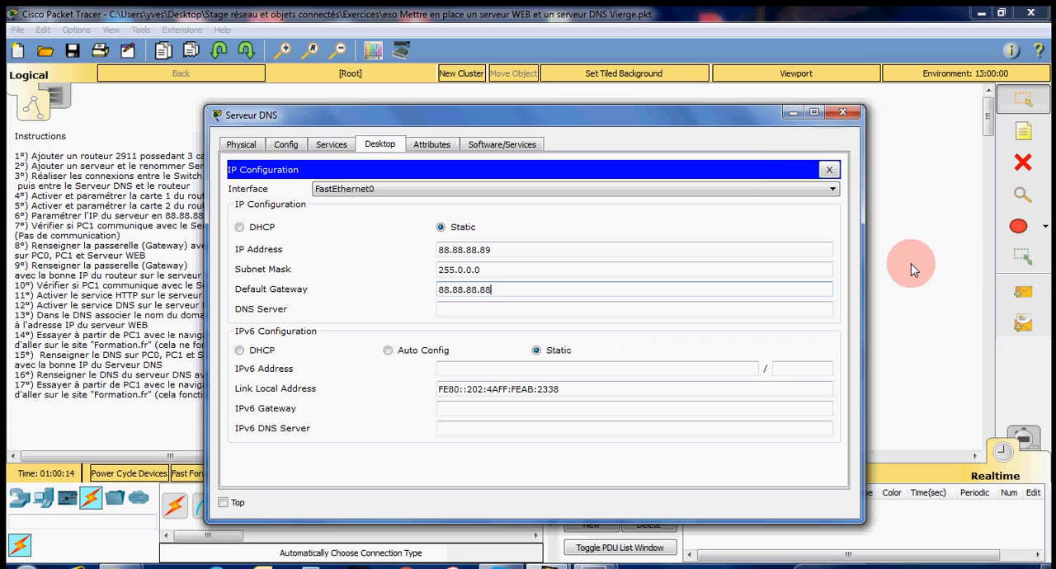
{"action": "left_click", "coordinate": [830, 171]}
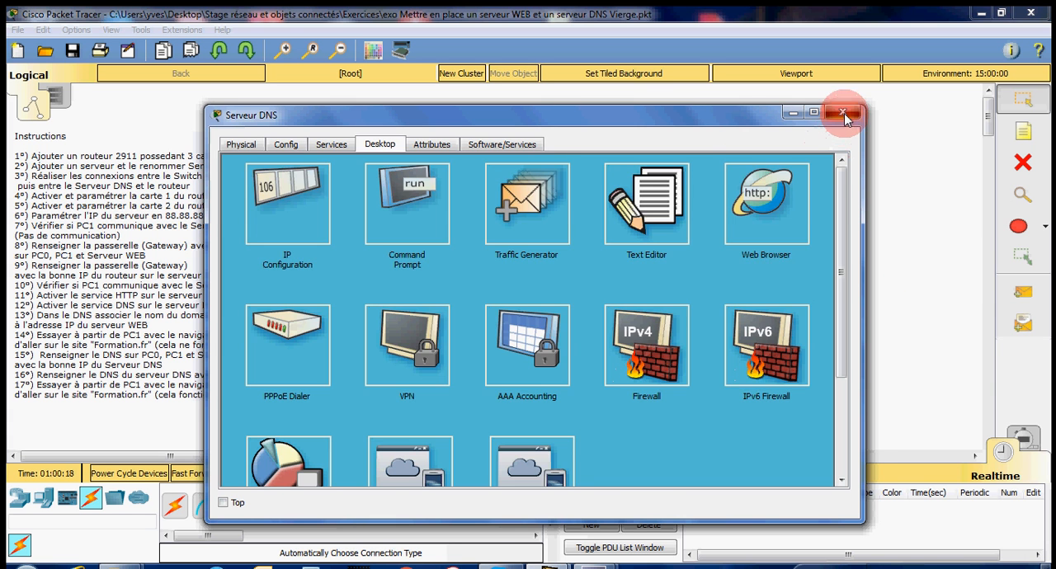
{"action": "left_click", "coordinate": [843, 114]}
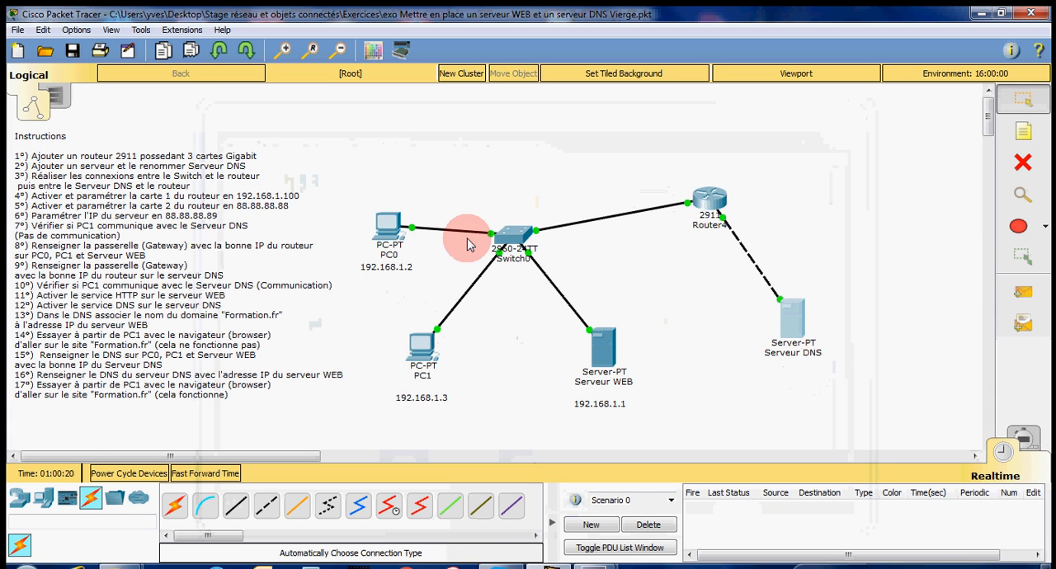
Step: Test communication with simple PDUs from PC0 to Serveur DNS and from Serveur DNS to Serveur WEB
{"action": "left_click", "coordinate": [1023, 296]}
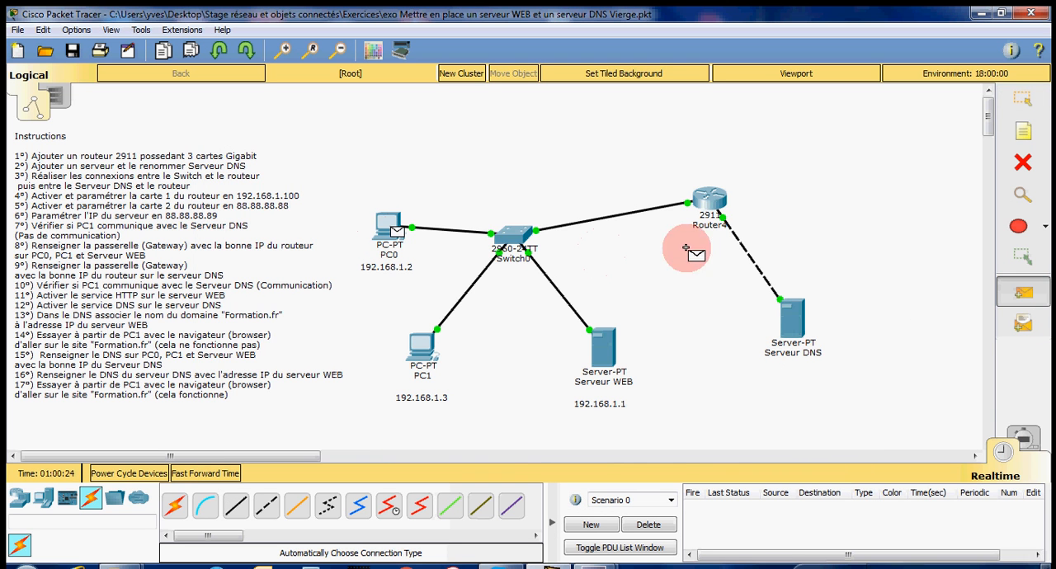
{"action": "left_click", "coordinate": [793, 338]}
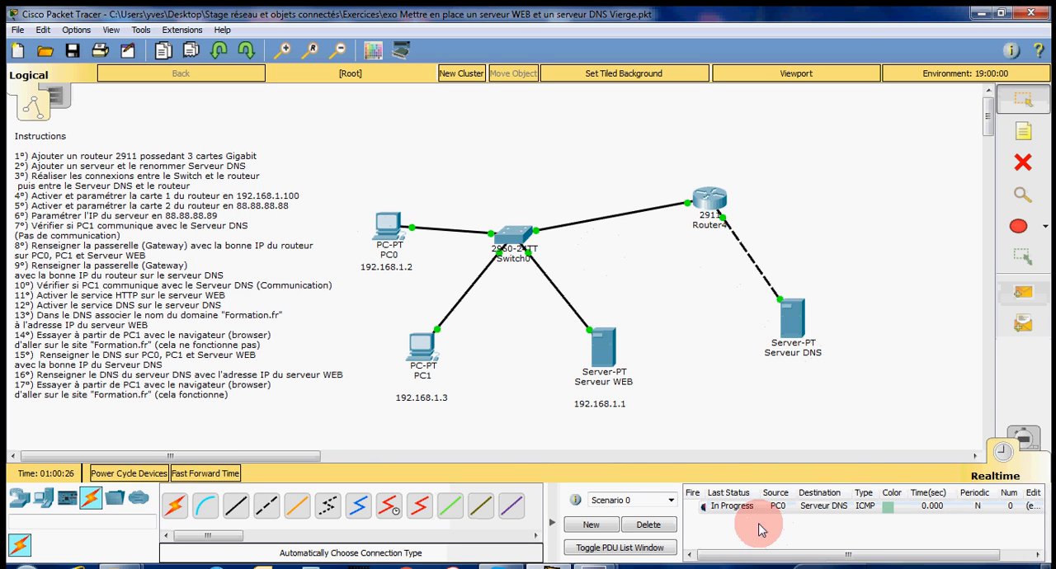
{"action": "left_click", "coordinate": [1022, 293]}
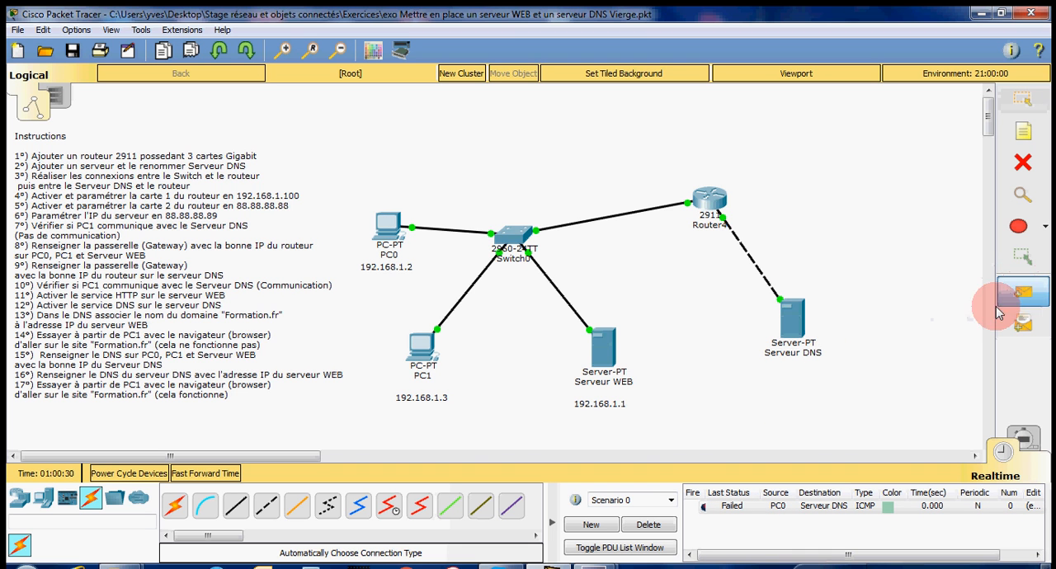
{"action": "left_click", "coordinate": [793, 317]}
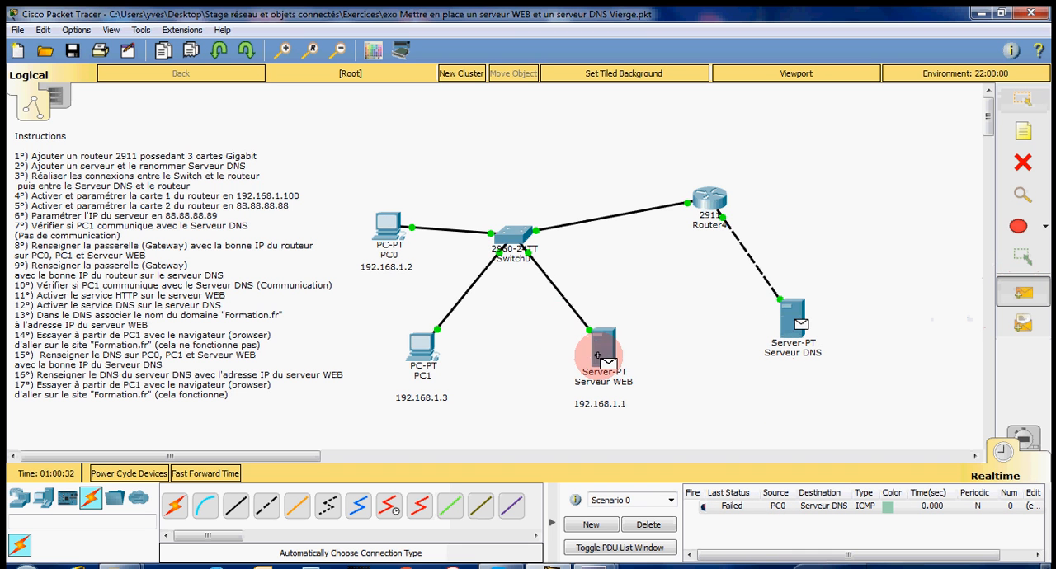
{"action": "left_click", "coordinate": [598, 353]}
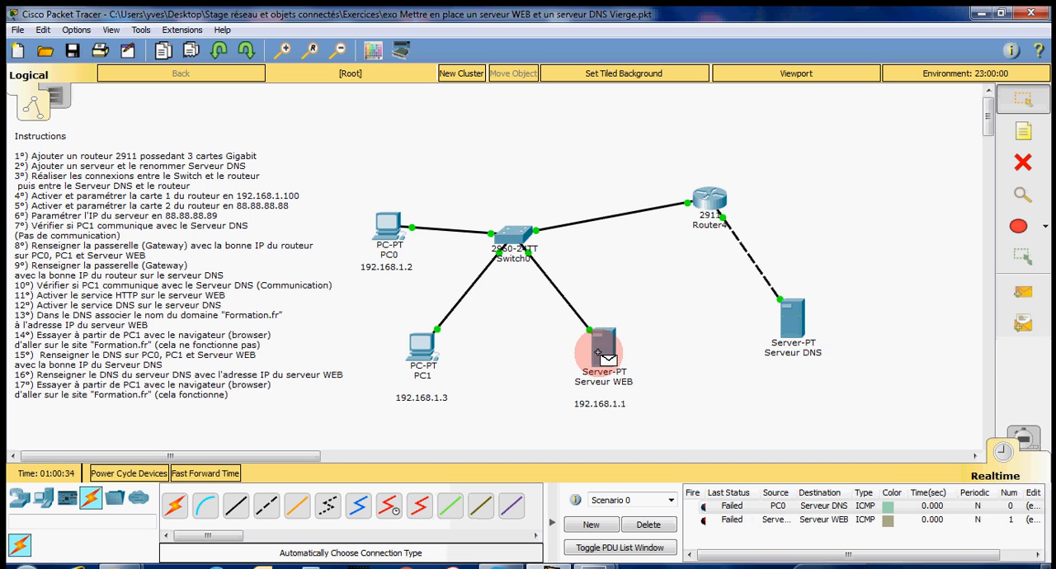
Step: Send simple PDUs from PC1 and from PC0 to Serveur DNS, and delete the test scenario
{"action": "left_click", "coordinate": [1024, 293]}
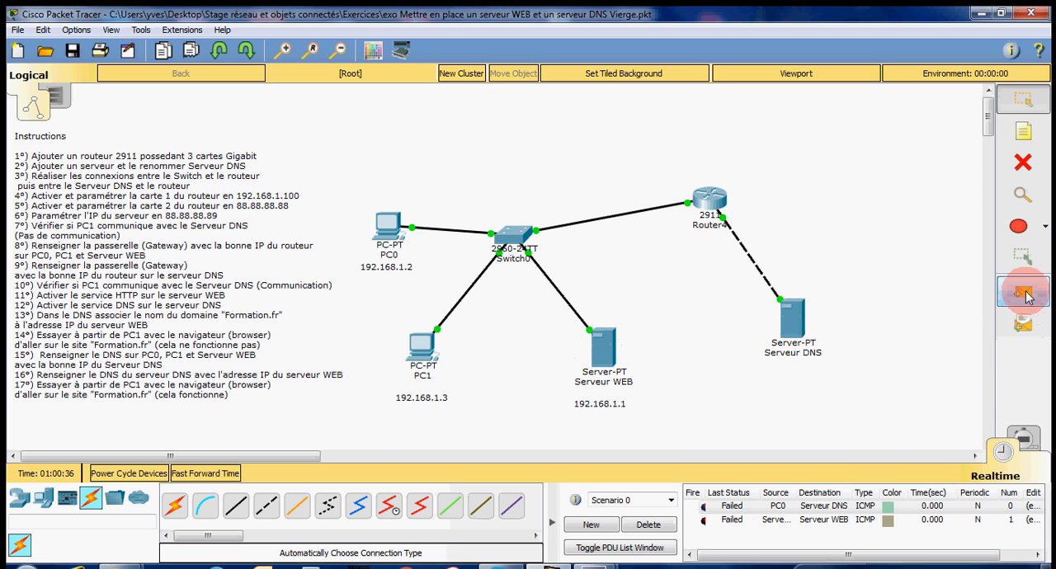
{"action": "left_click", "coordinate": [423, 342]}
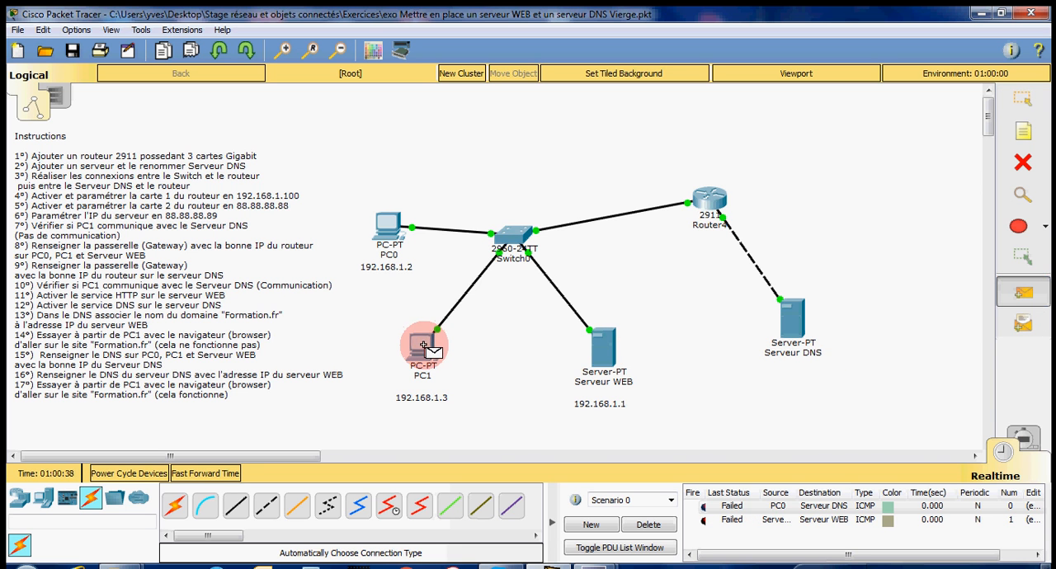
{"action": "left_click", "coordinate": [791, 313]}
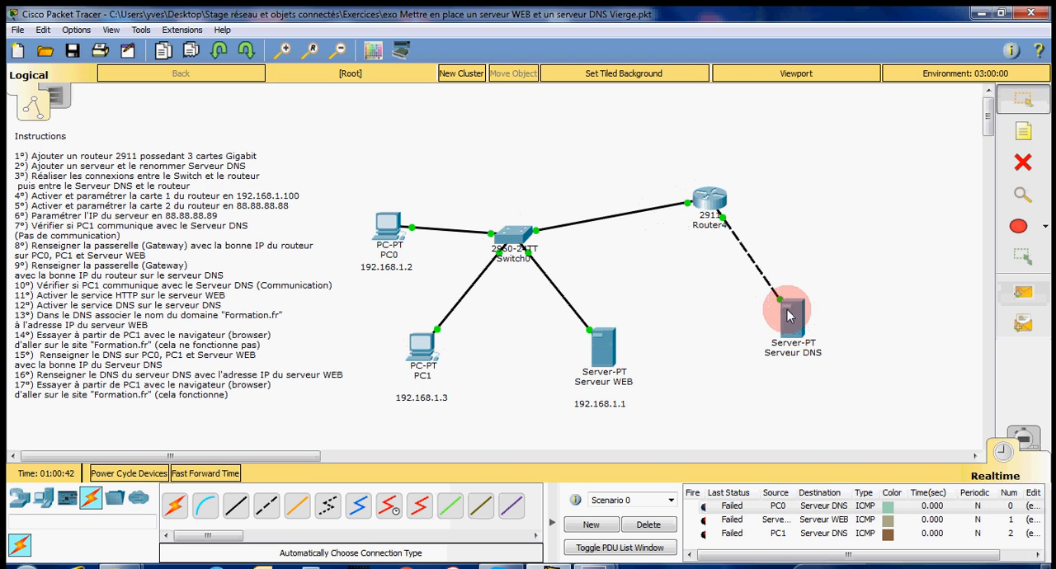
{"action": "left_click", "coordinate": [1038, 296]}
{"action": "left_click", "coordinate": [389, 225]}
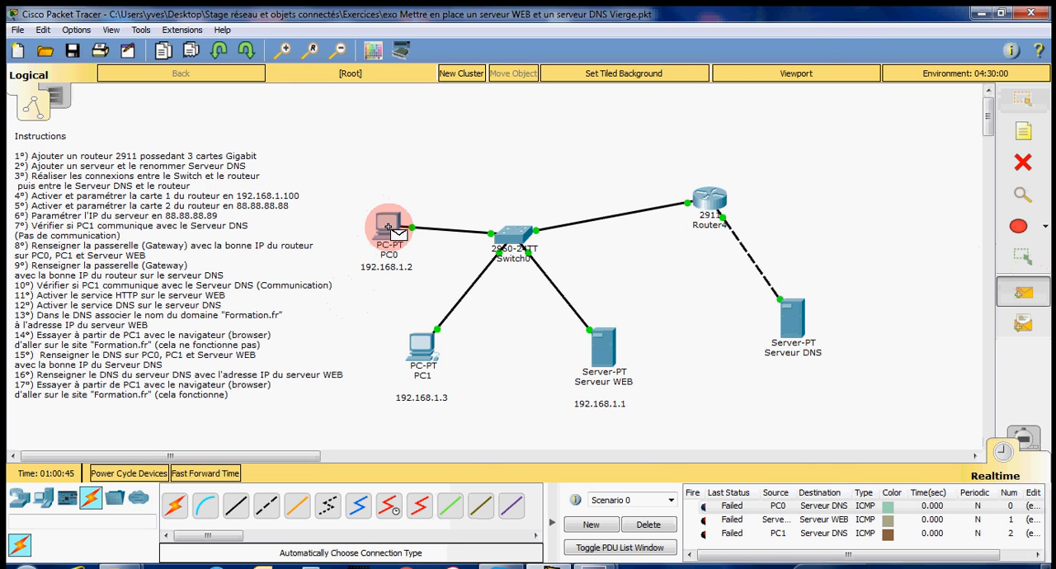
{"action": "left_click", "coordinate": [791, 313]}
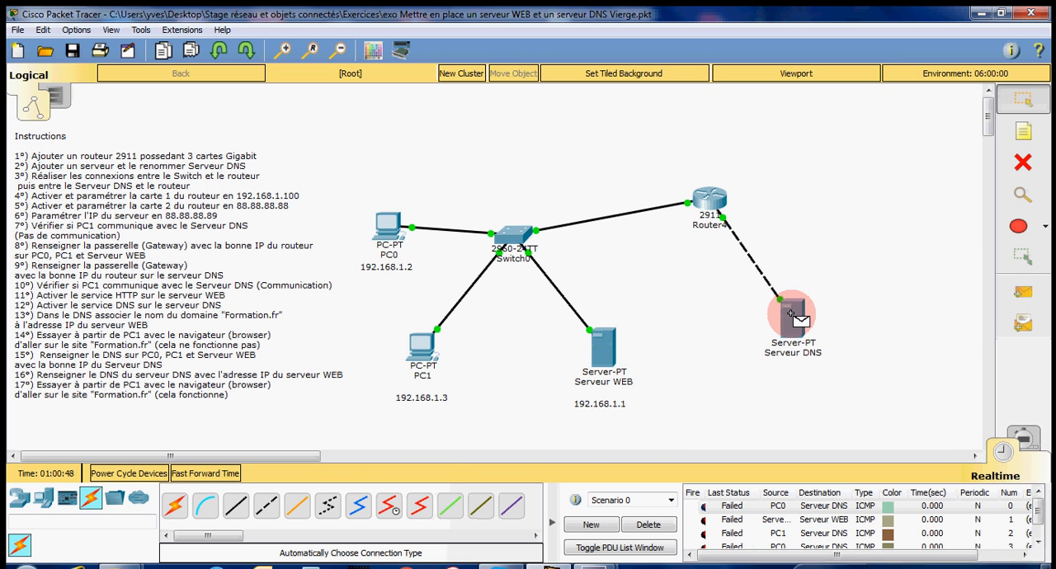
{"action": "left_click", "coordinate": [645, 525]}
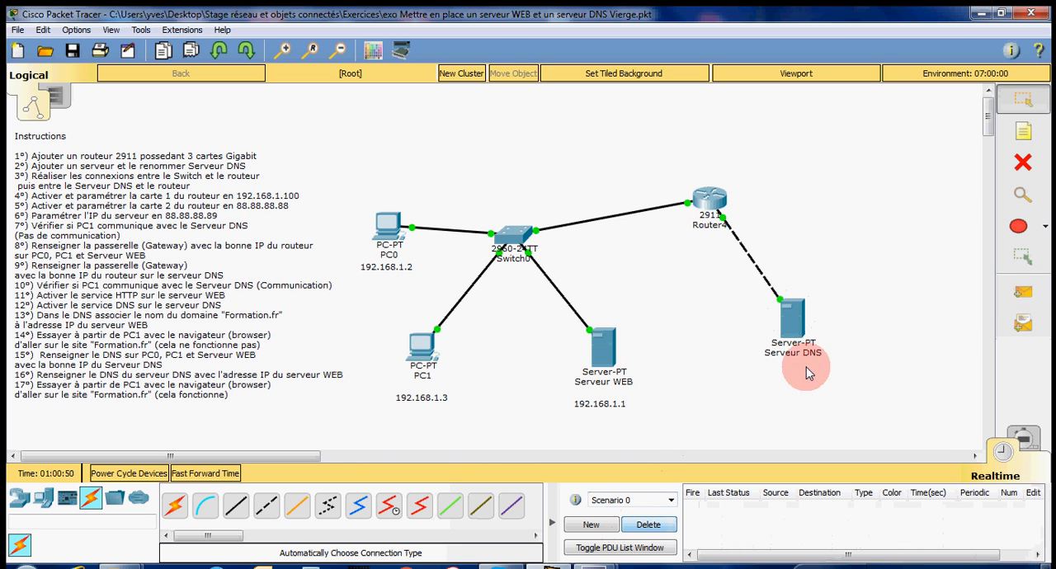
Step: Send a simple PDU from Serveur DNS to PC0 to test their communication
{"action": "left_click", "coordinate": [1022, 293]}
{"action": "left_click", "coordinate": [787, 315]}
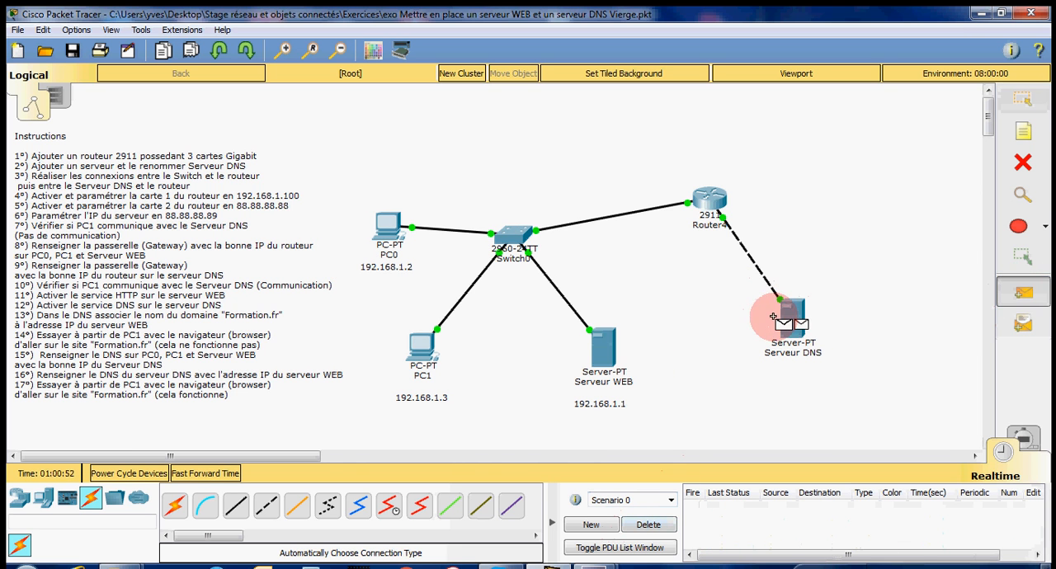
{"action": "left_click", "coordinate": [386, 230]}
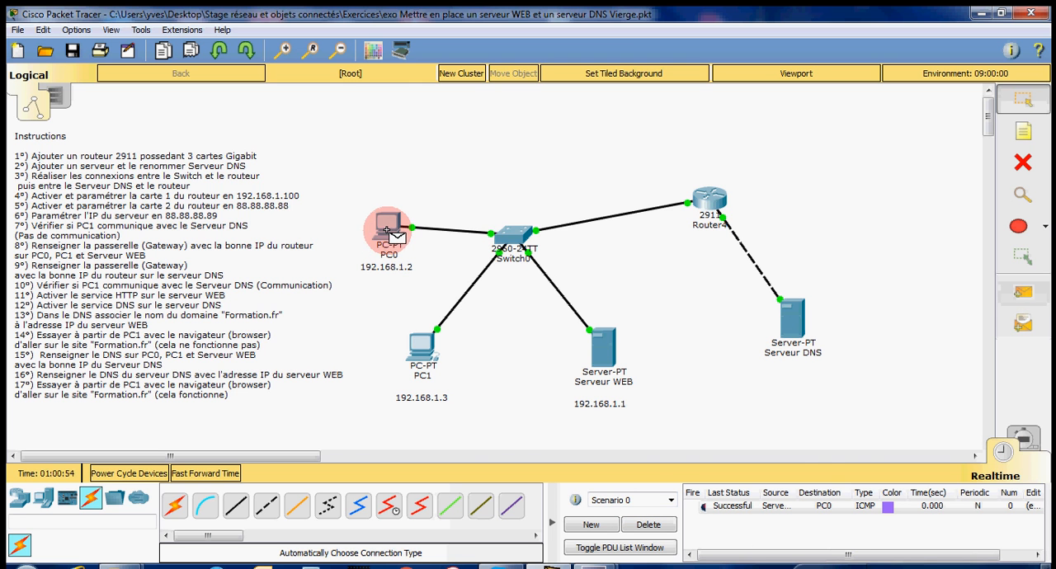
Step: Test communication with simple PDUs from PC1 to Serveur DNS and from Serveur DNS to Serveur WEB
{"action": "left_click", "coordinate": [1023, 293]}
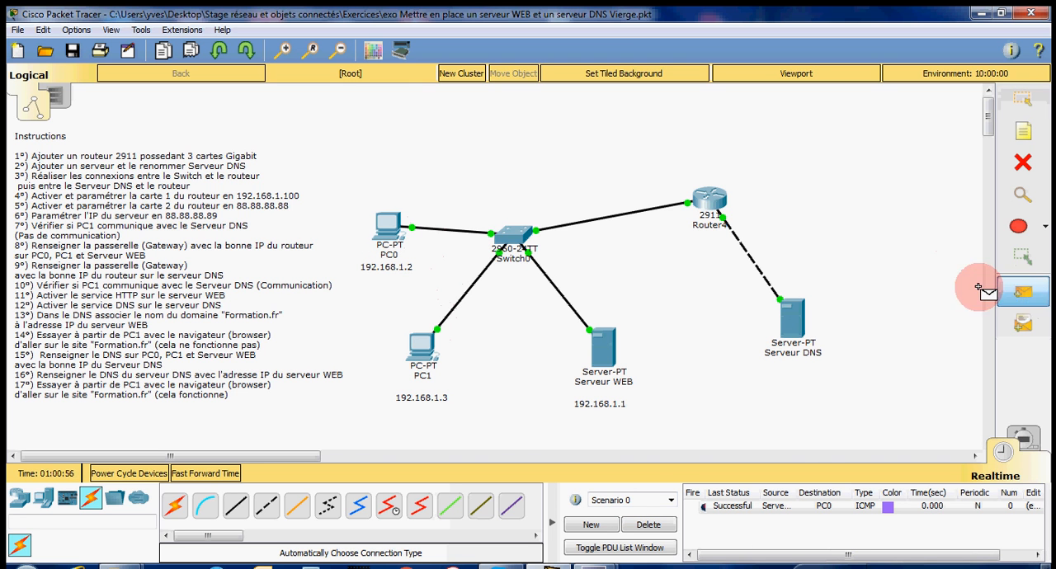
{"action": "left_click", "coordinate": [424, 348]}
{"action": "left_click", "coordinate": [793, 314]}
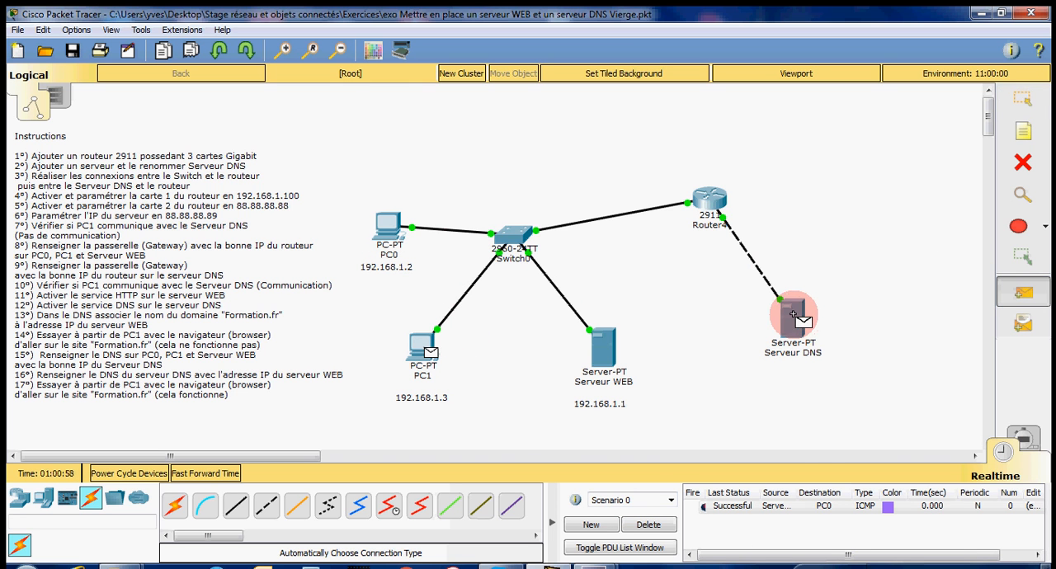
{"action": "left_click", "coordinate": [792, 314]}
{"action": "left_click", "coordinate": [1023, 293]}
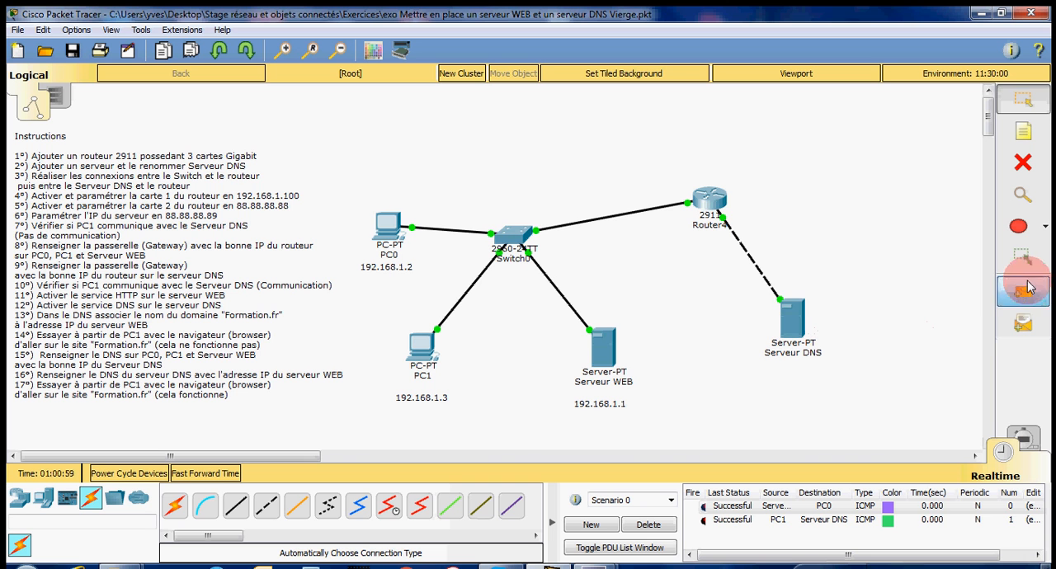
{"action": "left_click", "coordinate": [792, 319]}
{"action": "left_click", "coordinate": [599, 346]}
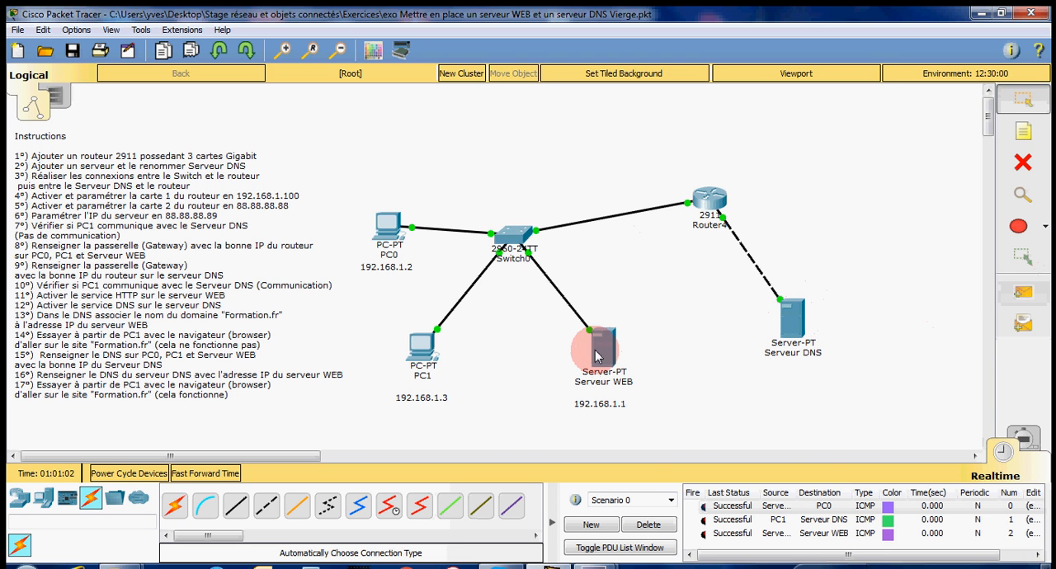
Step: Send a simple PDU from PC0 to Serveur DNS, and delete the test scenario with all its PDUs
{"action": "left_click", "coordinate": [1023, 292]}
{"action": "left_click", "coordinate": [377, 243]}
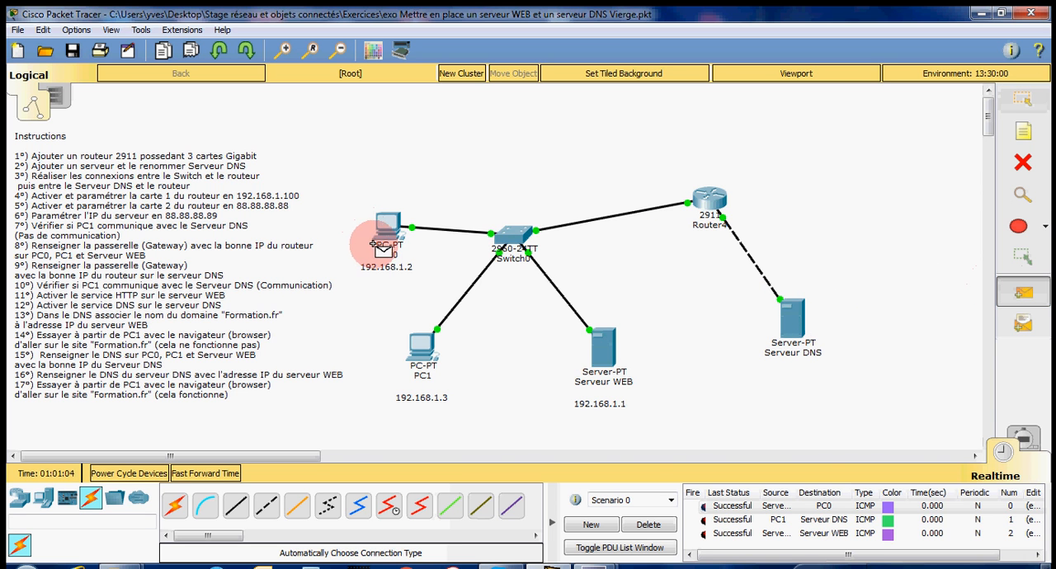
{"action": "left_click", "coordinate": [789, 320]}
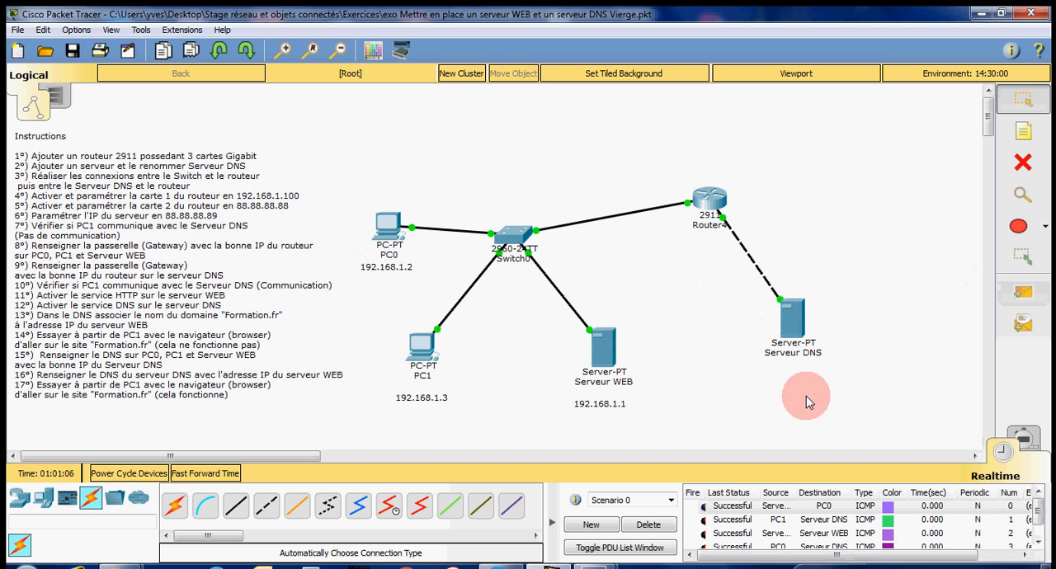
{"action": "left_click", "coordinate": [648, 524]}
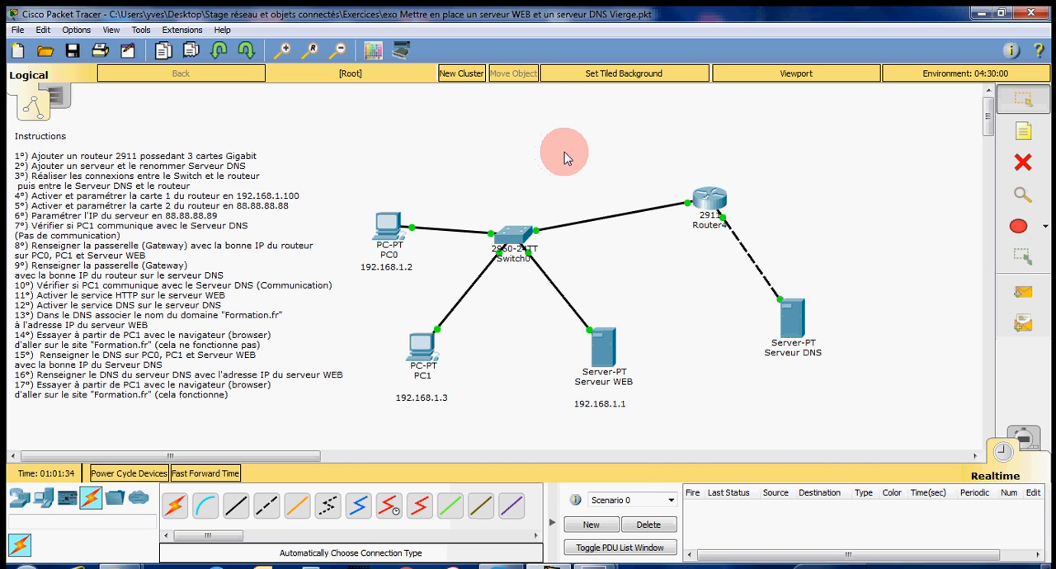
{"action": "mouse_move", "coordinate": [594, 565]}
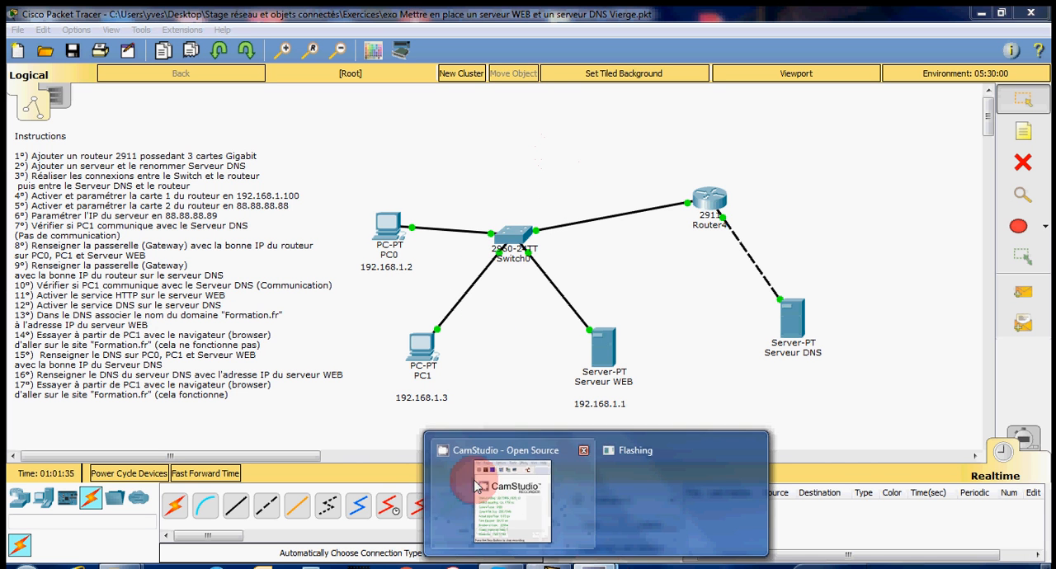